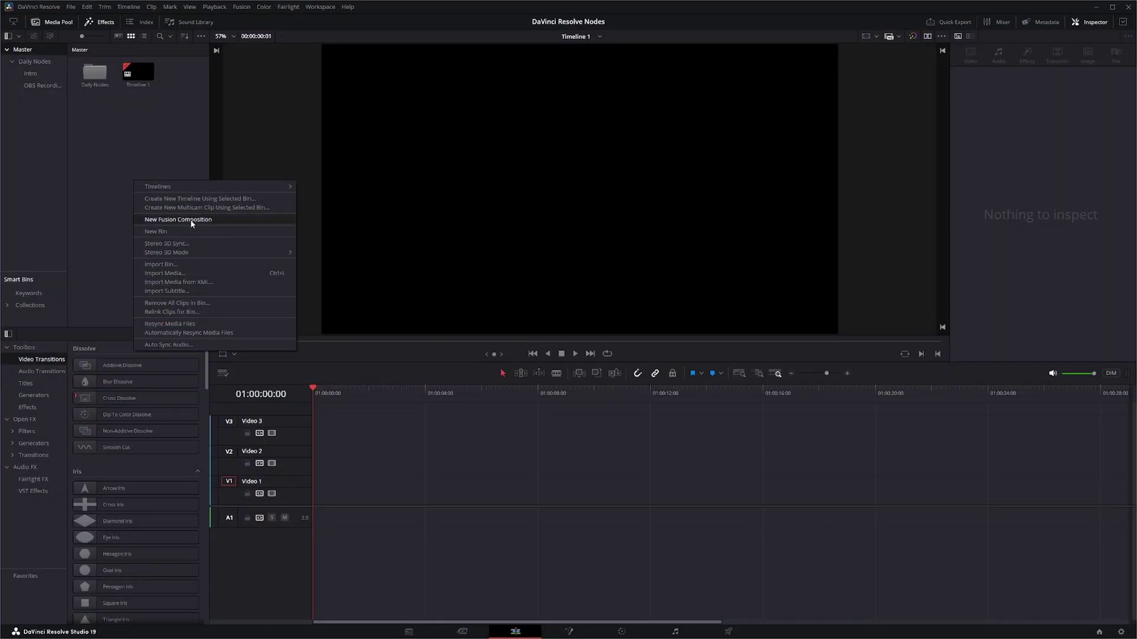
Create a new Fusion Composition clip, place it on Video 1, and open it in Fusion.
left_click(190, 220)
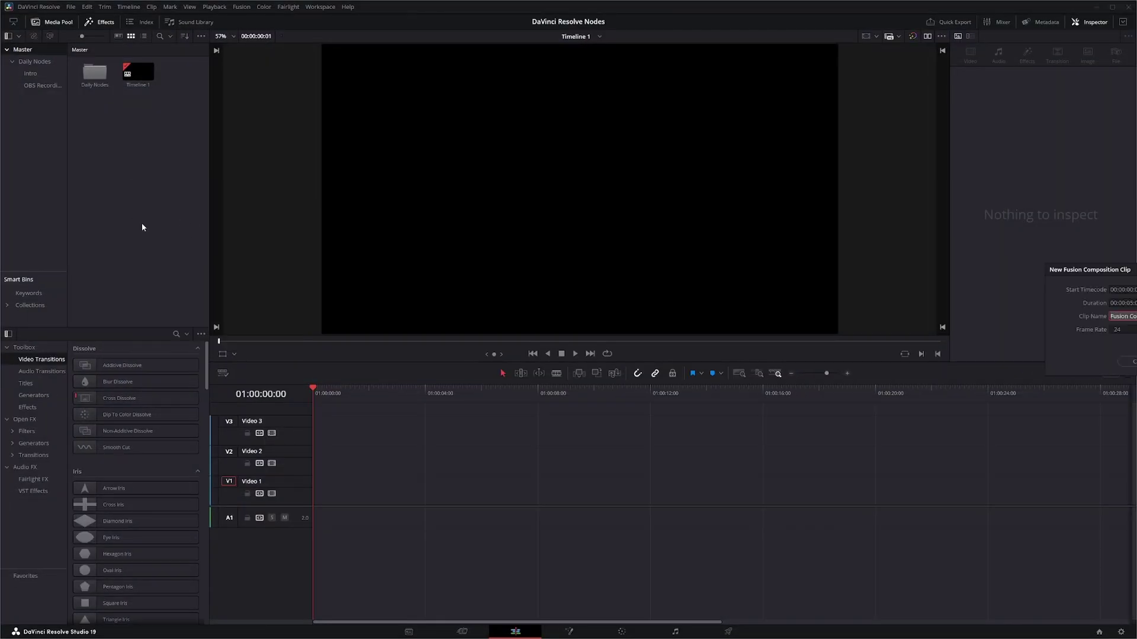
key("Return")
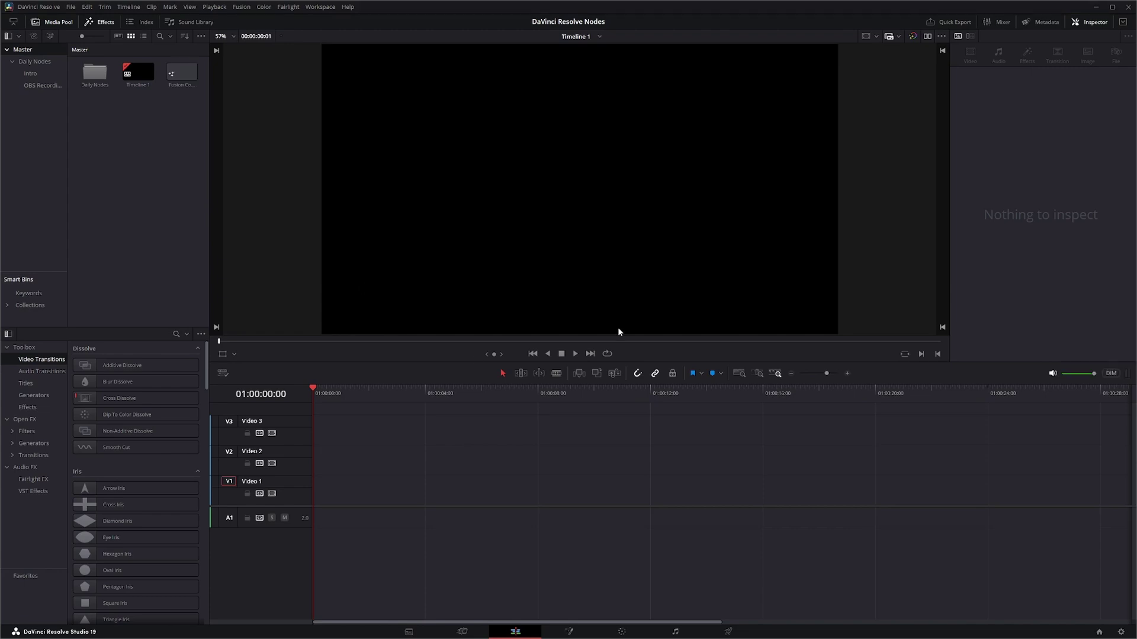
mouse_move(182, 74)
left_mouse_down()
mouse_move(309, 493)
mouse_move(330, 505)
left_mouse_up()
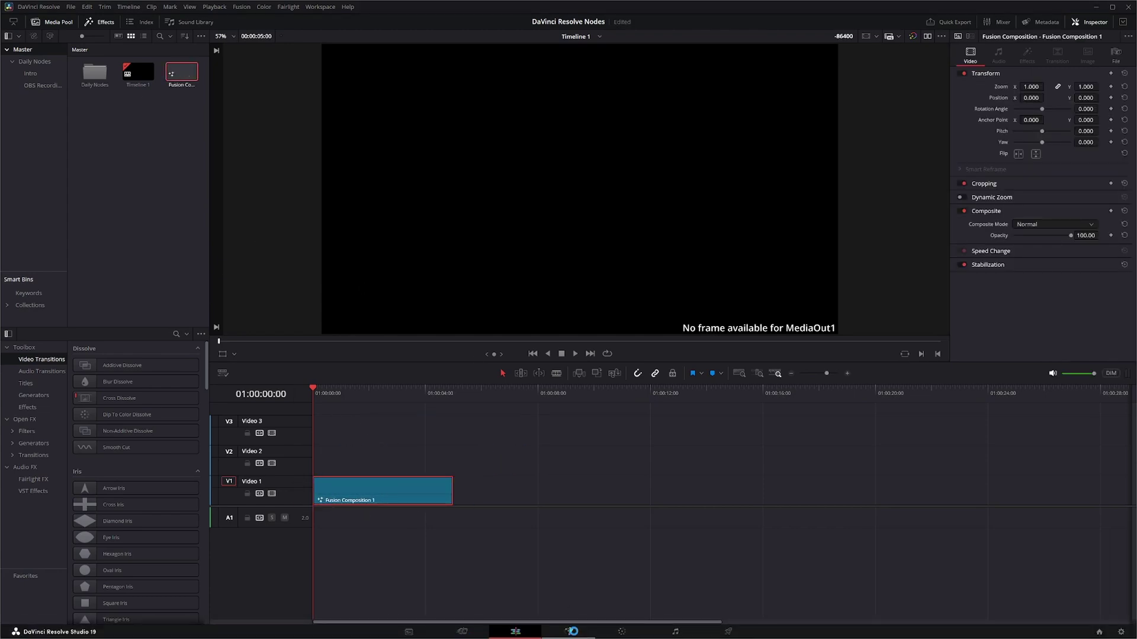
left_click(568, 631)
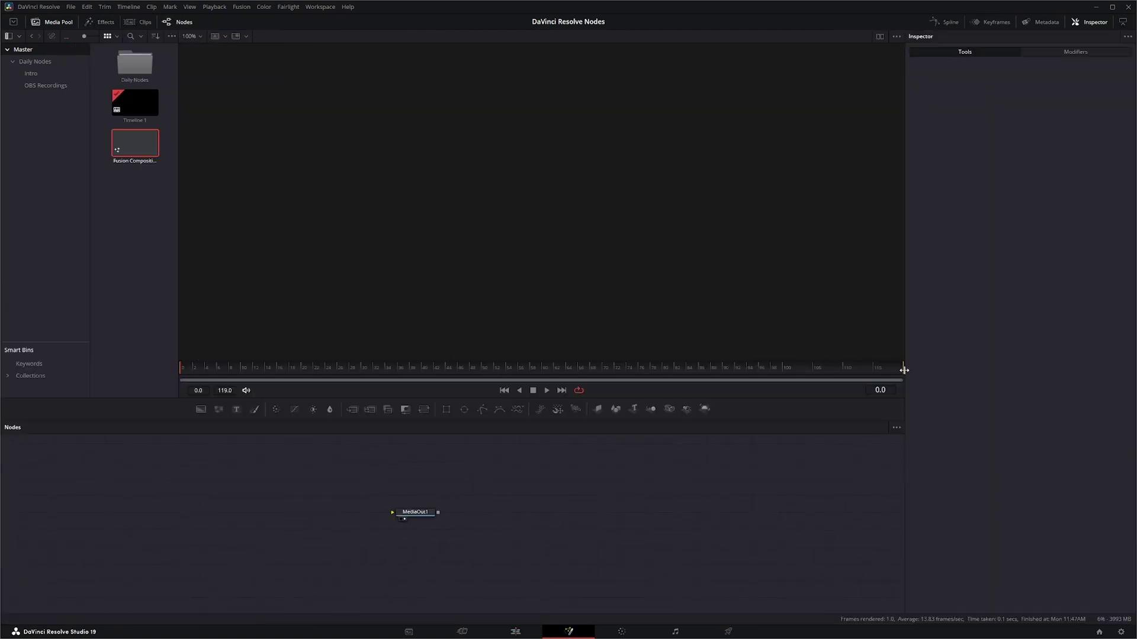
Limit the render range to one frame and add a DaySky node left of MediaOut1.
mouse_move(902, 368)
left_mouse_down()
mouse_move(325, 406)
mouse_move(189, 401)
left_mouse_up()
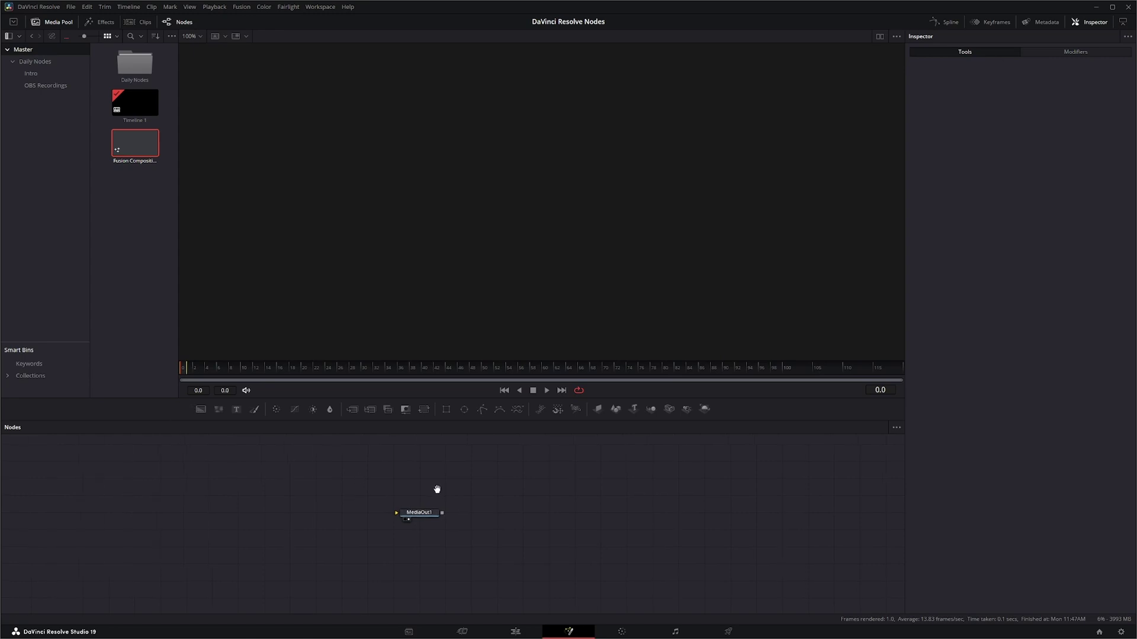
left_click_drag(415, 514, 537, 516)
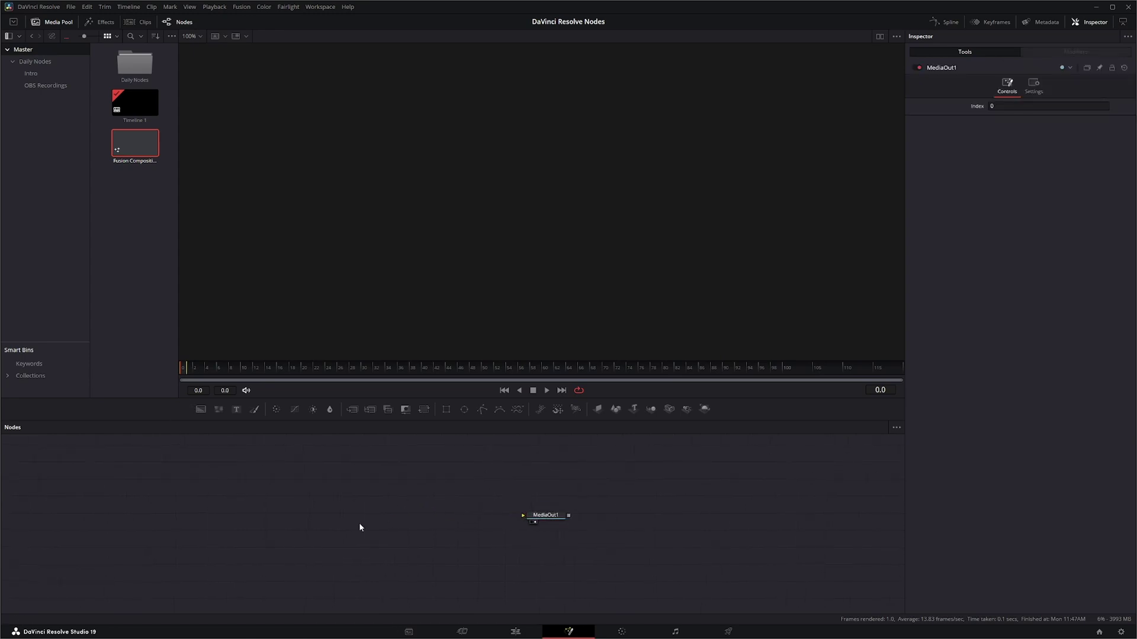
key("shift+space")
type("ren")
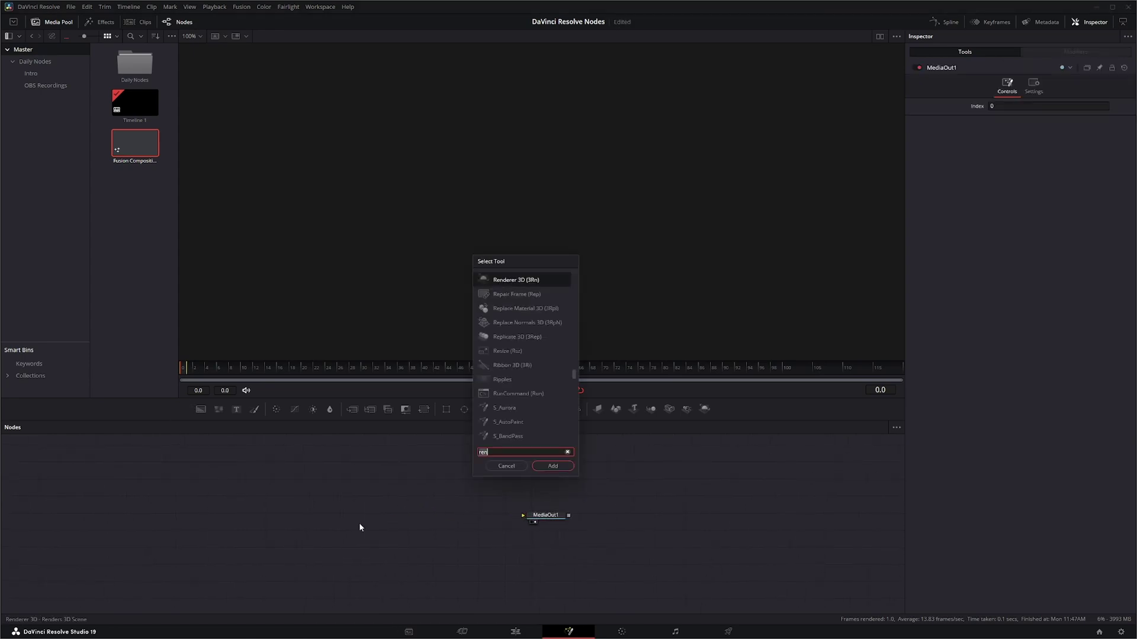
key("BackSpace")
key("BackSpace")
key("BackSpace")
type("day")
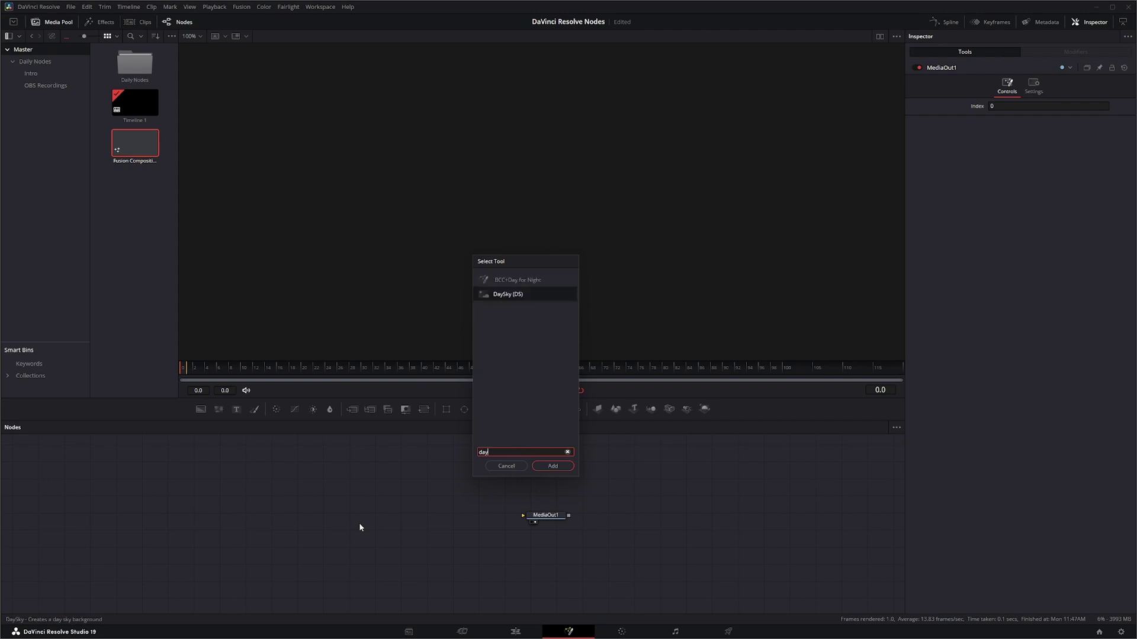
key("Return")
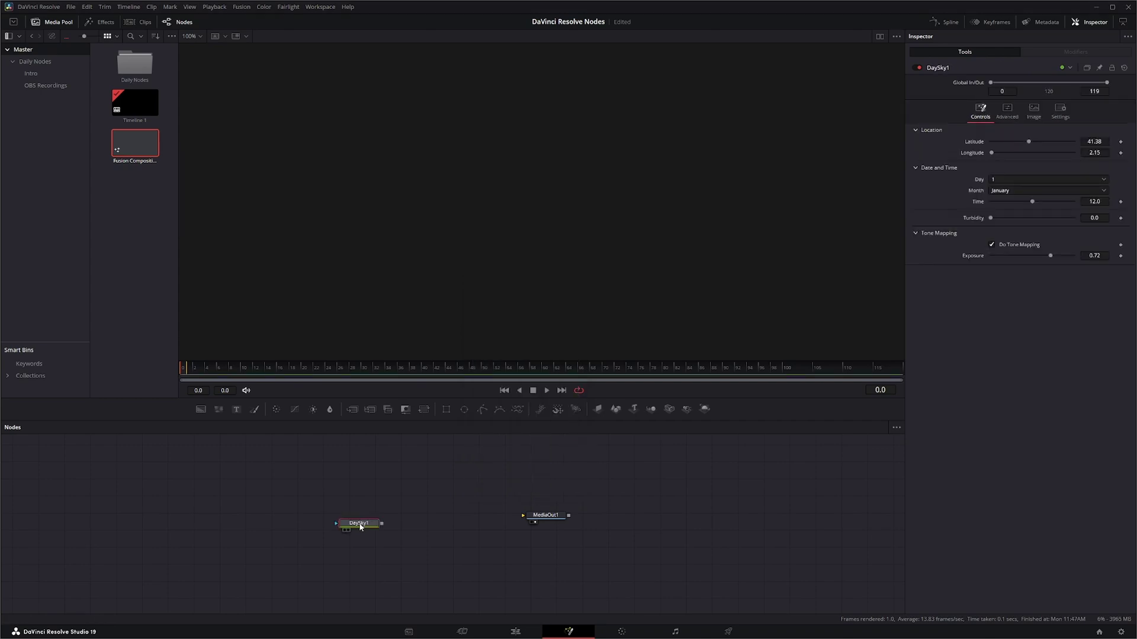
left_click_drag(360, 526, 522, 515)
Wire DaySky1 into MediaOut1 and select DaySky1 to show its settings.
left_click_drag(393, 519, 393, 520)
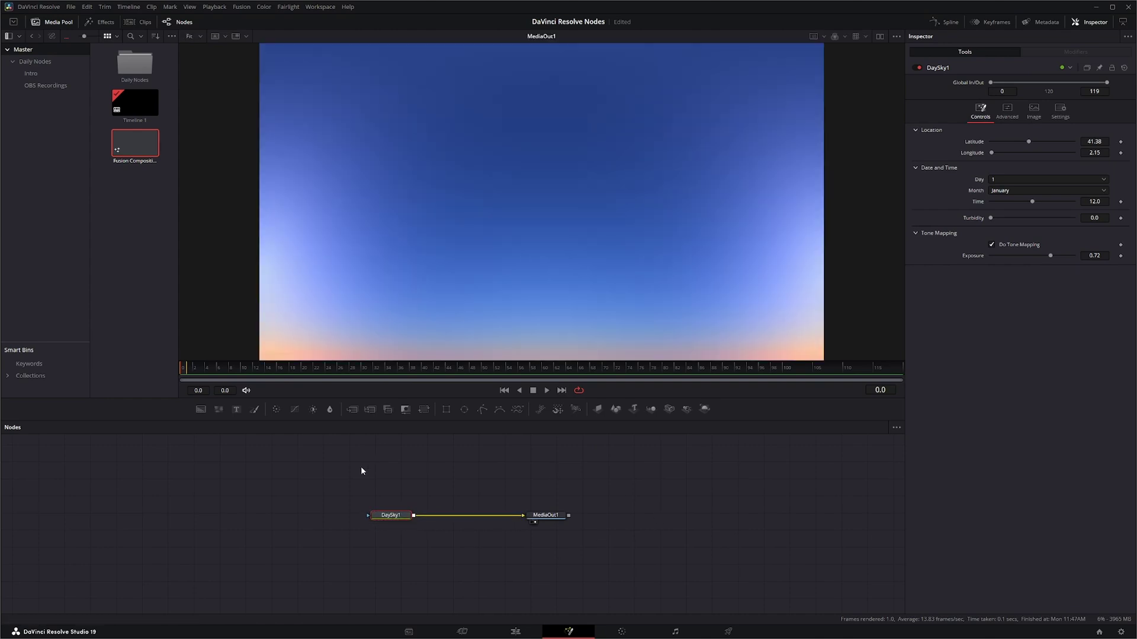
left_click_drag(340, 477, 440, 556)
left_click_drag(394, 518, 391, 517)
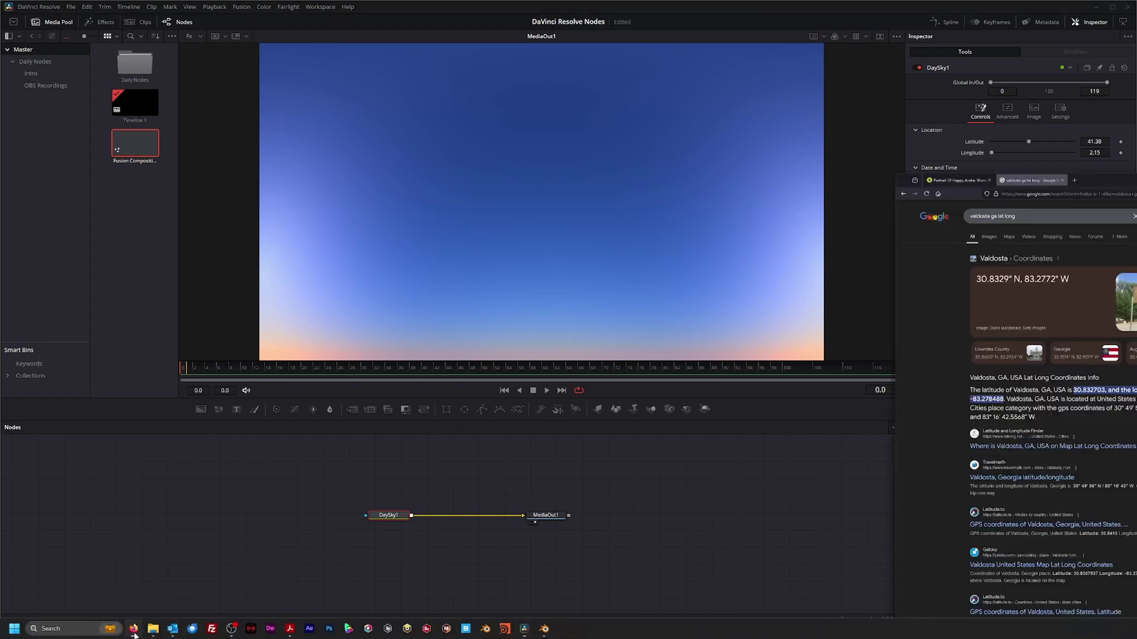
Enter latitude 30.8329 and longitude 83.2772 for DaySky1.
left_click(1096, 142)
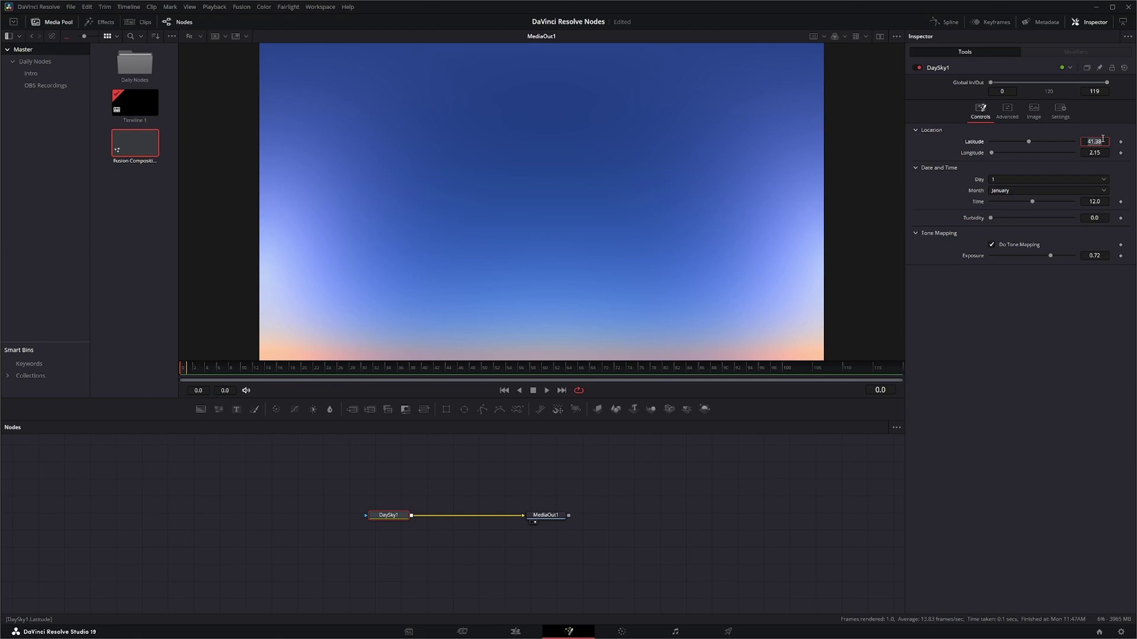
type("32")
type("9")
left_click(1106, 152)
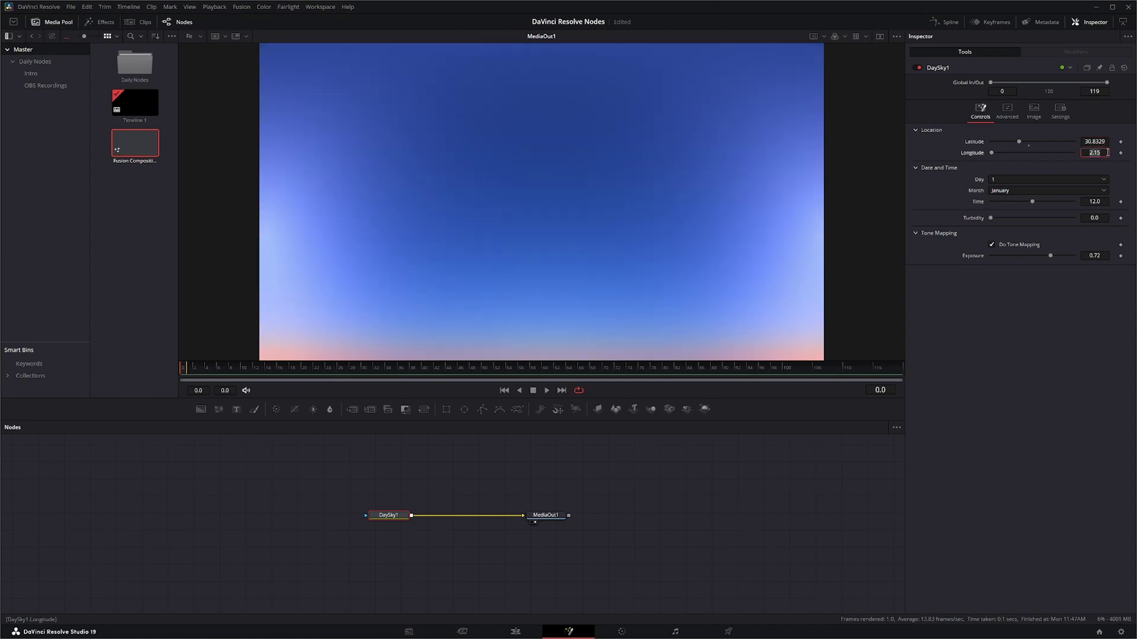
type("83.2")
type("77")
type("2")
key("Tab")
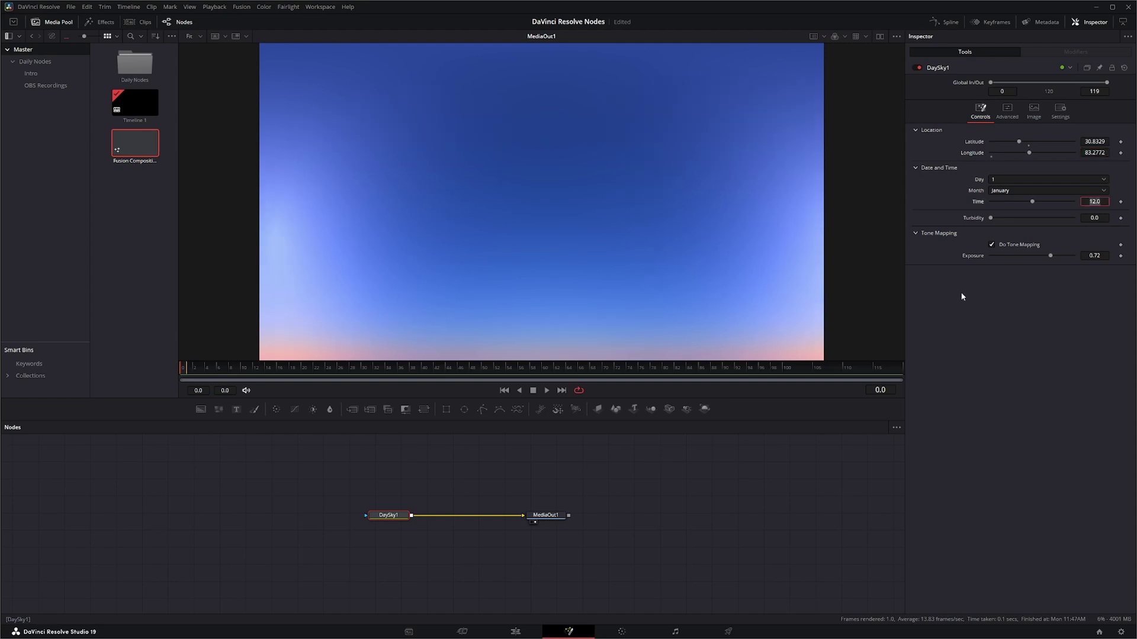
Set DaySky1's date to 12 December and its time to about 16.94.
left_click(996, 180)
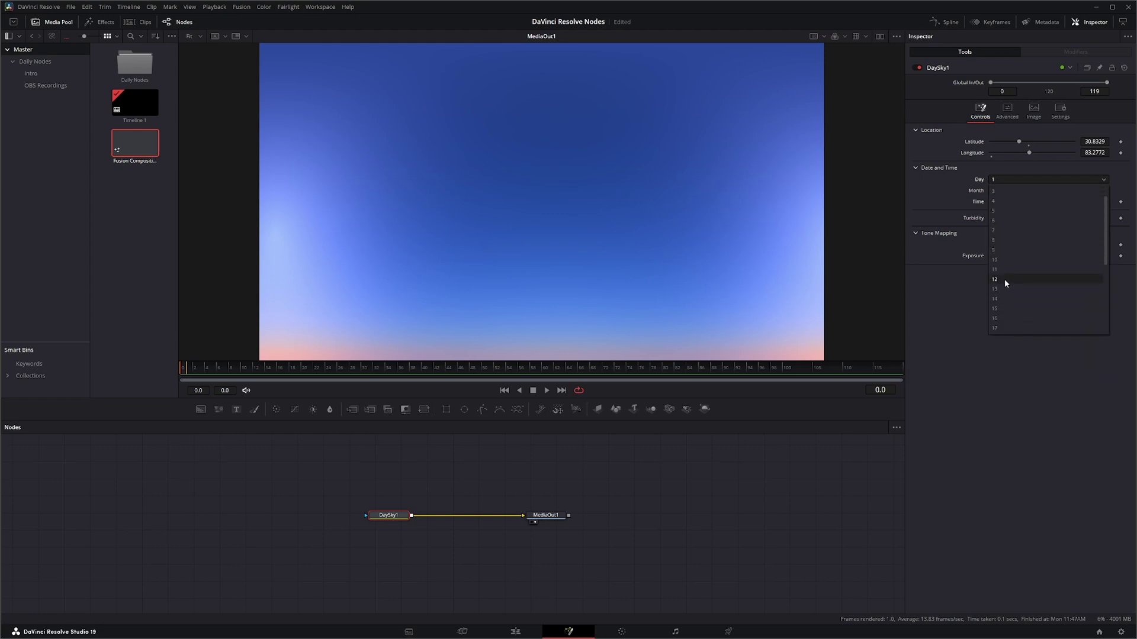
left_click(1003, 277)
left_click(1011, 190)
left_click(1014, 308)
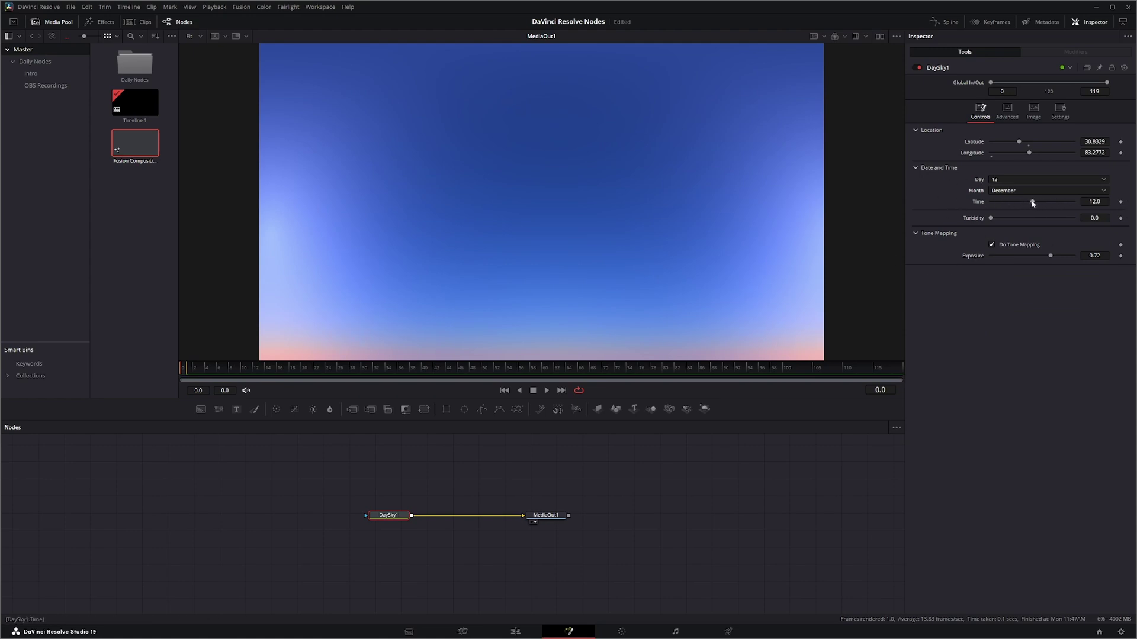
mouse_move(1033, 203)
left_mouse_down()
mouse_move(990, 206)
mouse_move(1068, 205)
mouse_move(1032, 209)
mouse_move(1051, 212)
left_mouse_up()
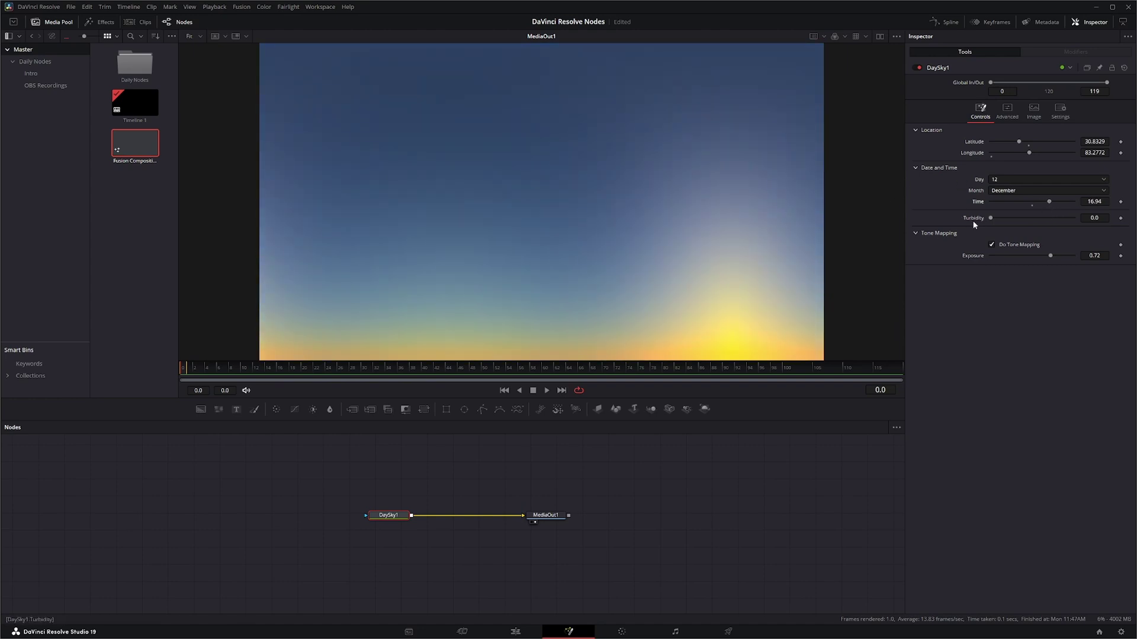
Raise turbidity to 0.176 and toggle Do Tone Mapping off and back on.
mouse_move(991, 218)
left_mouse_down()
mouse_move(1030, 227)
mouse_move(991, 230)
mouse_move(1005, 231)
left_mouse_up()
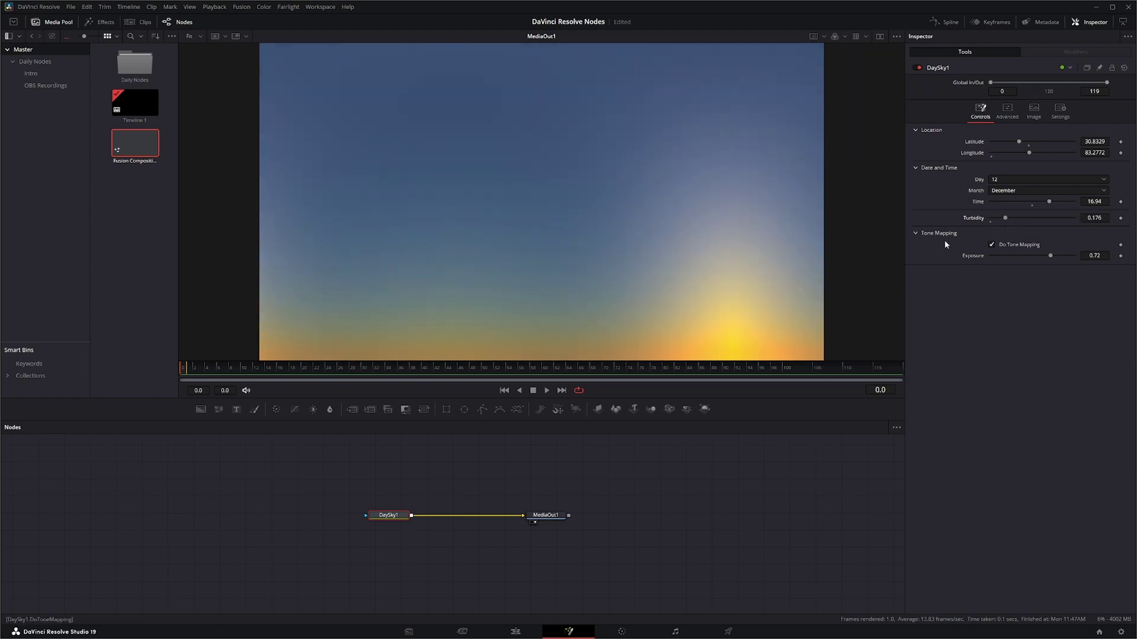
left_click(993, 246)
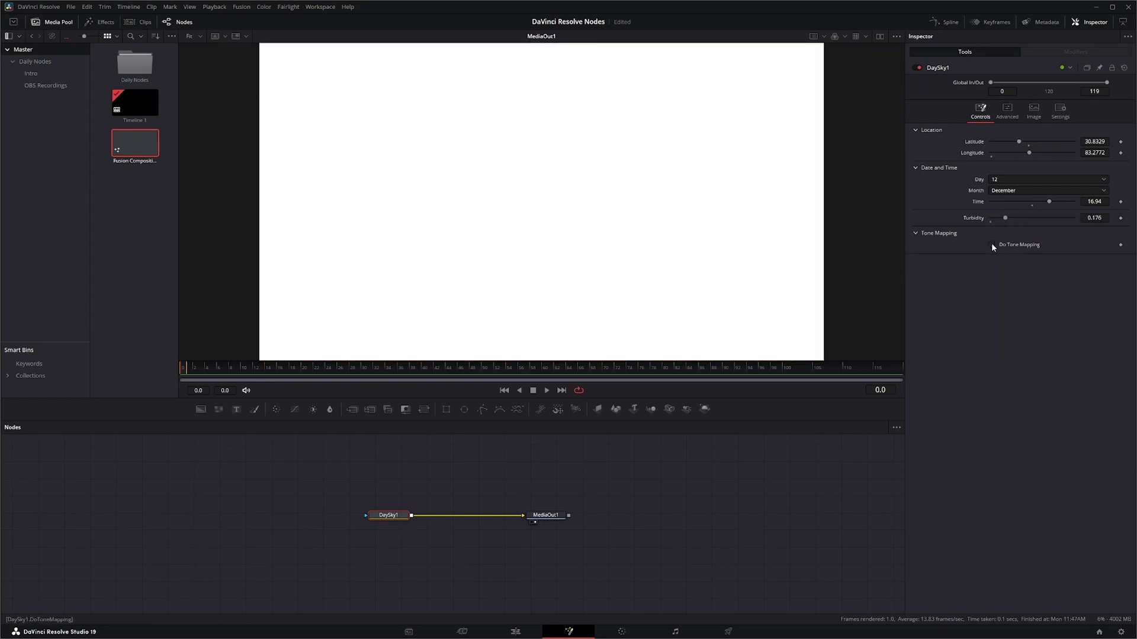
left_click(992, 246)
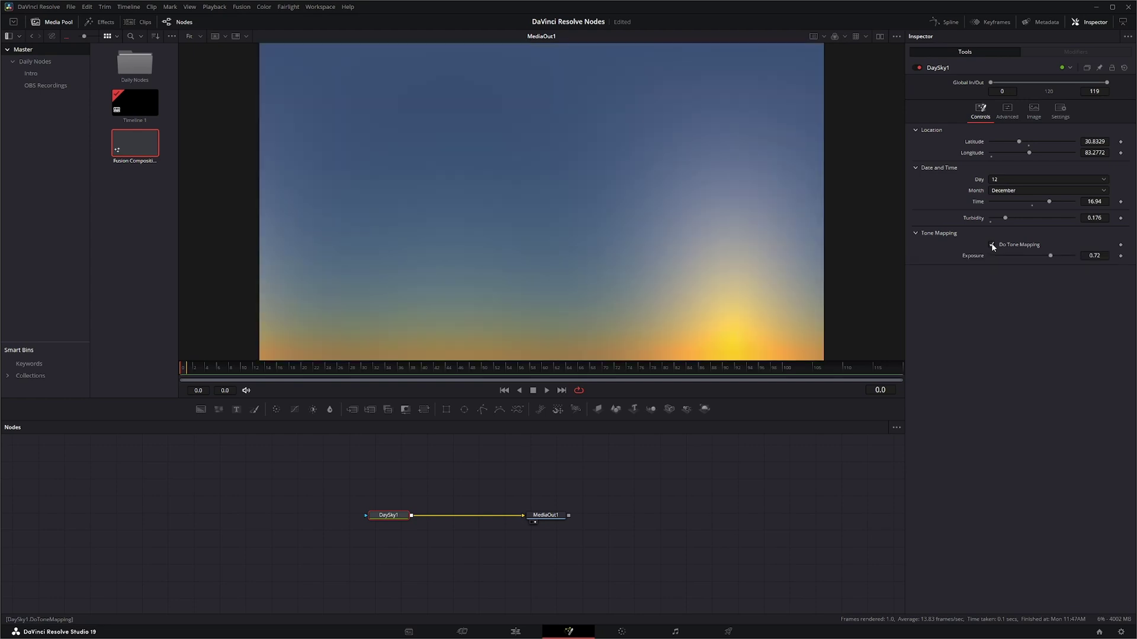
Test DaySky1's Advanced horizon and circumsolar sliders, leave them at 1.0, and move the node left.
left_click(1006, 113)
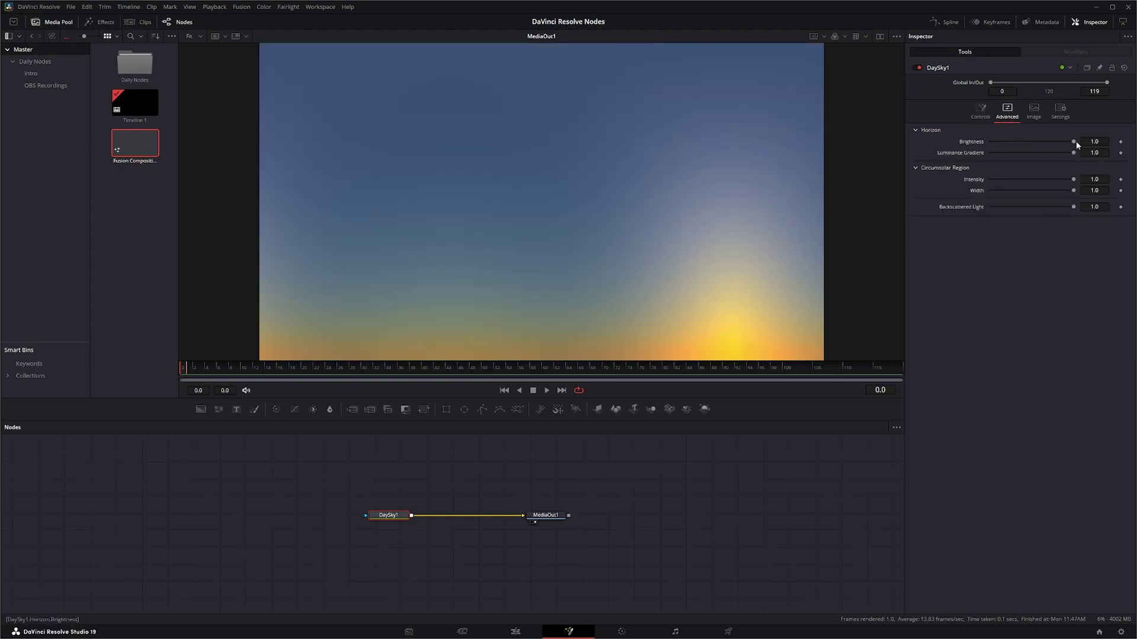
left_click_drag(1074, 142, 1089, 143)
mouse_move(1073, 155)
left_mouse_down()
mouse_move(1010, 162)
mouse_move(1082, 157)
left_mouse_up()
left_click_drag(1073, 180, 1027, 181)
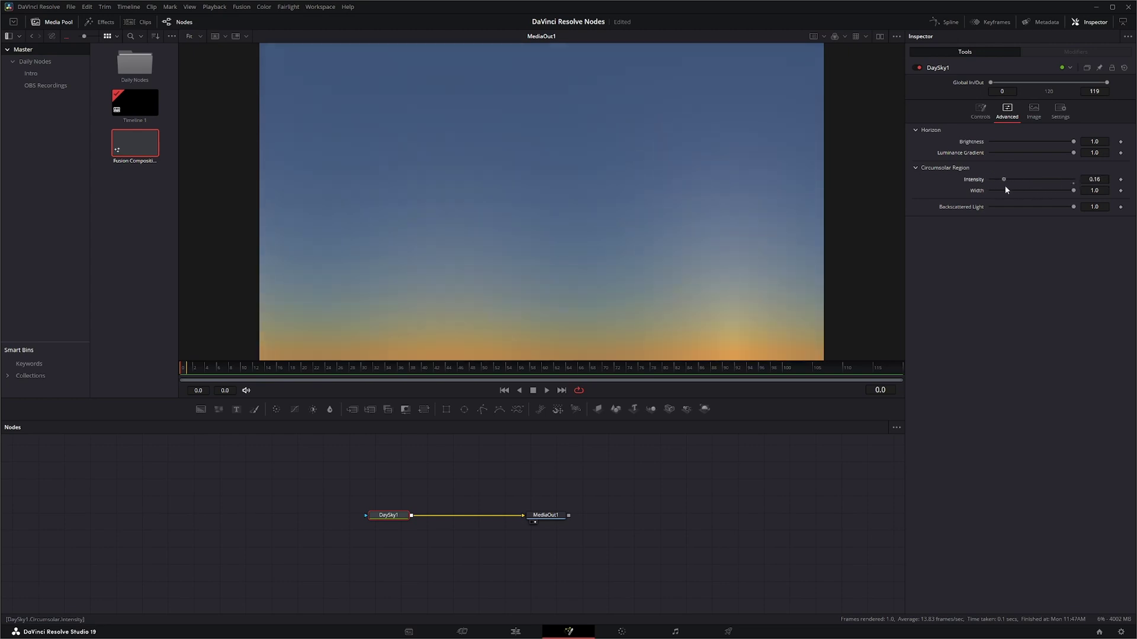
mouse_move(1026, 180)
left_mouse_down()
mouse_move(981, 191)
mouse_move(1076, 190)
left_mouse_up()
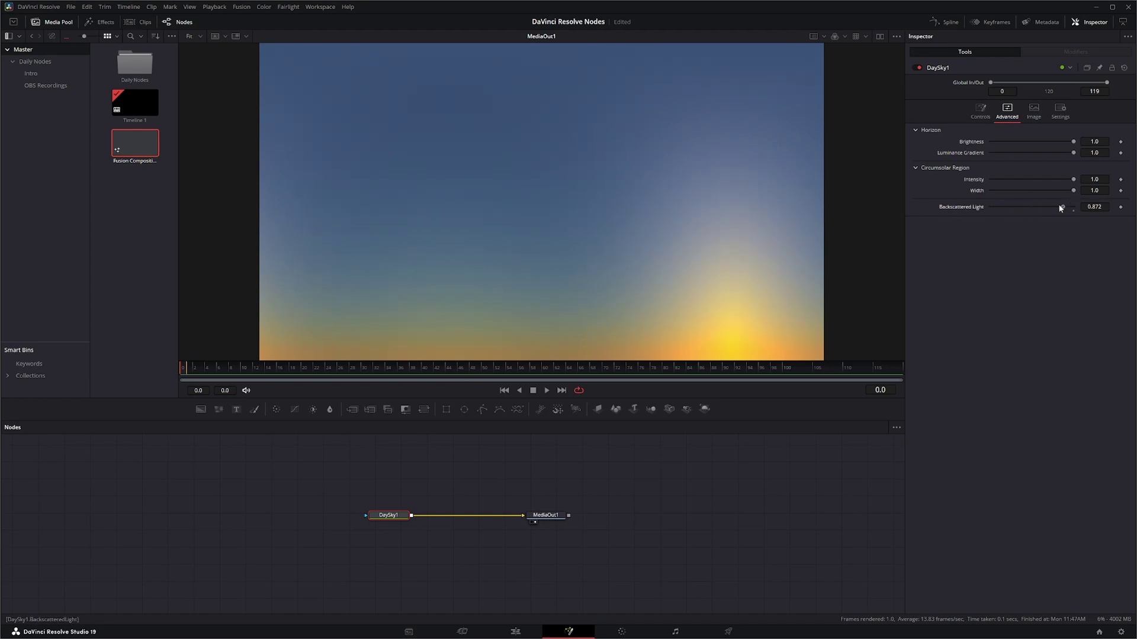
left_click_drag(1014, 205, 1075, 206)
left_click_drag(391, 516, 343, 518)
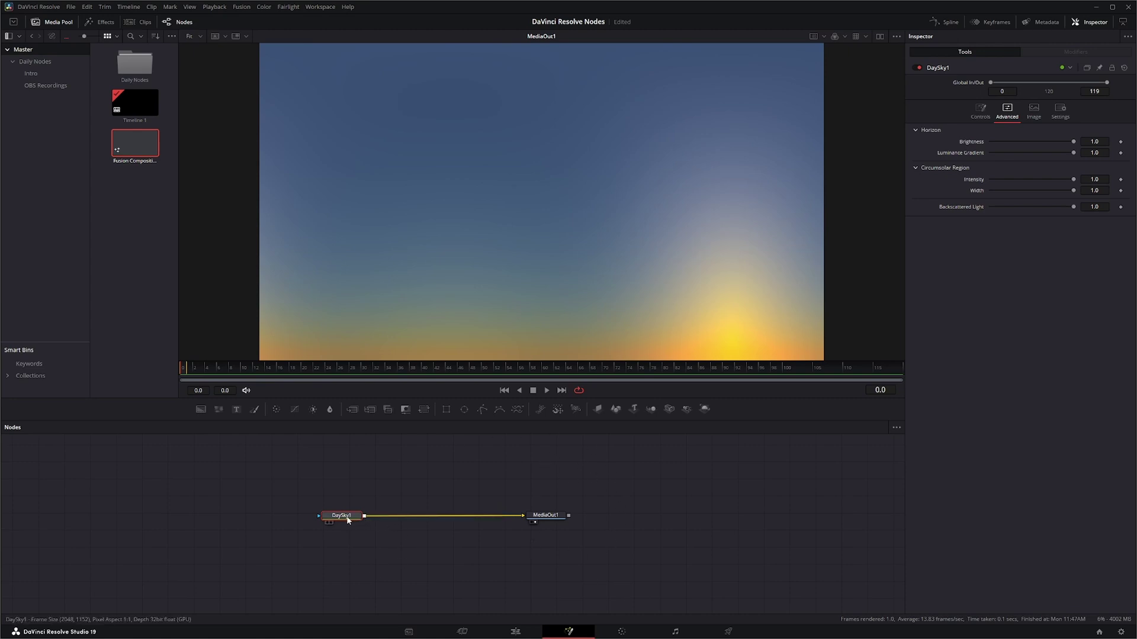
Add a Saver1 node fed by DaySky1 and show it in the viewer.
key("shift+space")
type("sav")
key("Return")
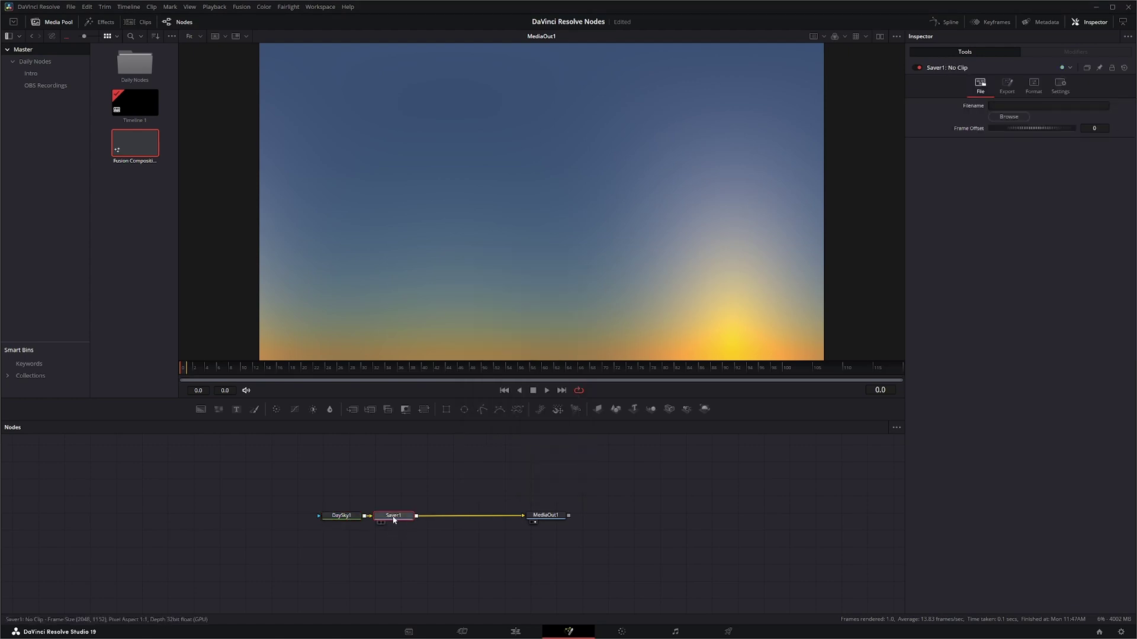
mouse_move(393, 515)
left_mouse_down()
mouse_move(436, 515)
mouse_move(445, 485)
left_mouse_up()
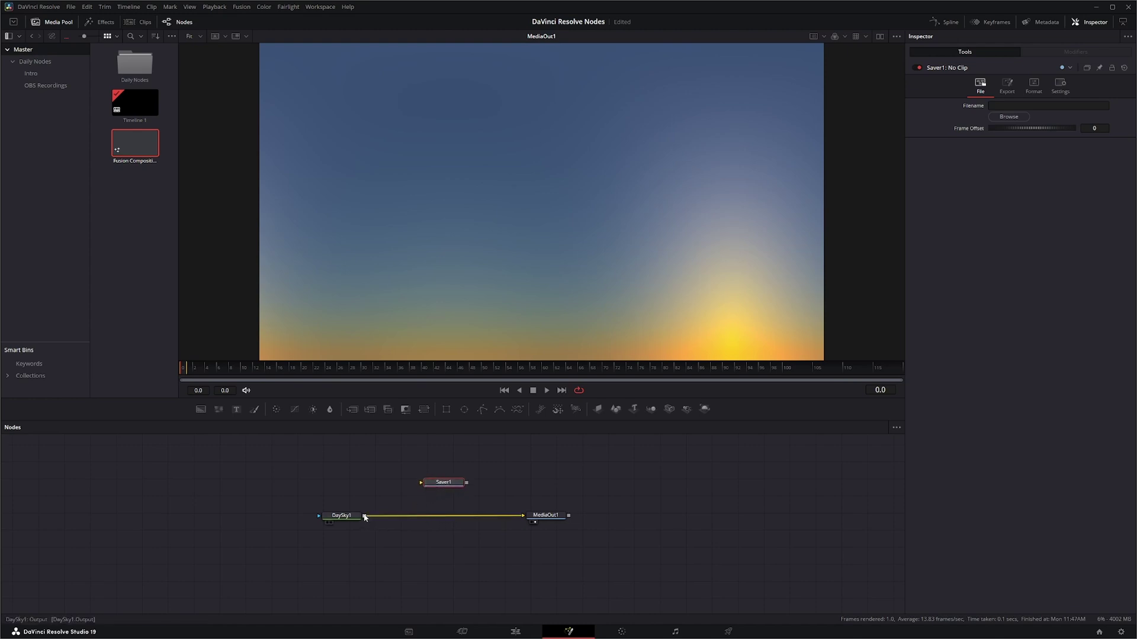
left_click_drag(365, 517, 436, 484)
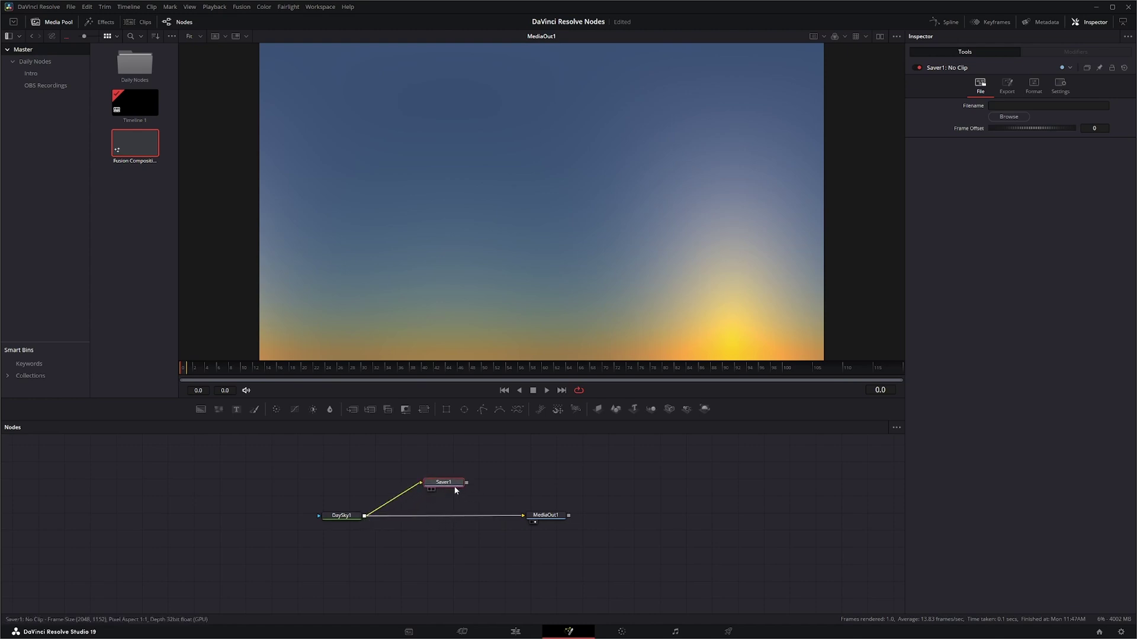
key("1")
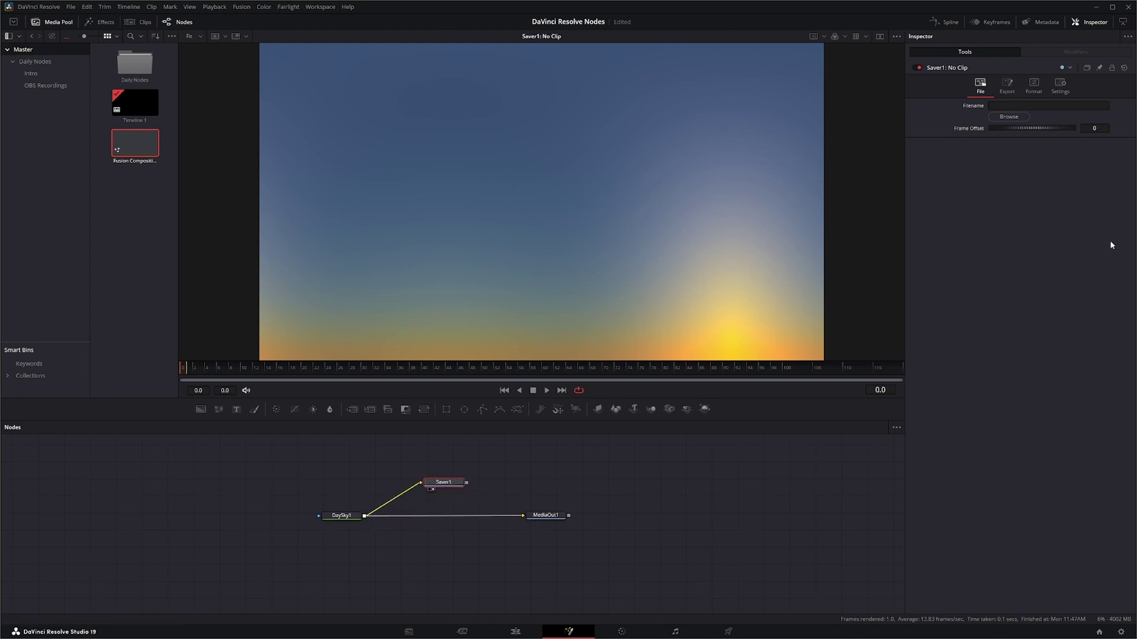
Set Saver1's output file to Resolve_HDRI.exr in the 3D > HDRIs folder.
left_click(1009, 117)
left_click(509, 75)
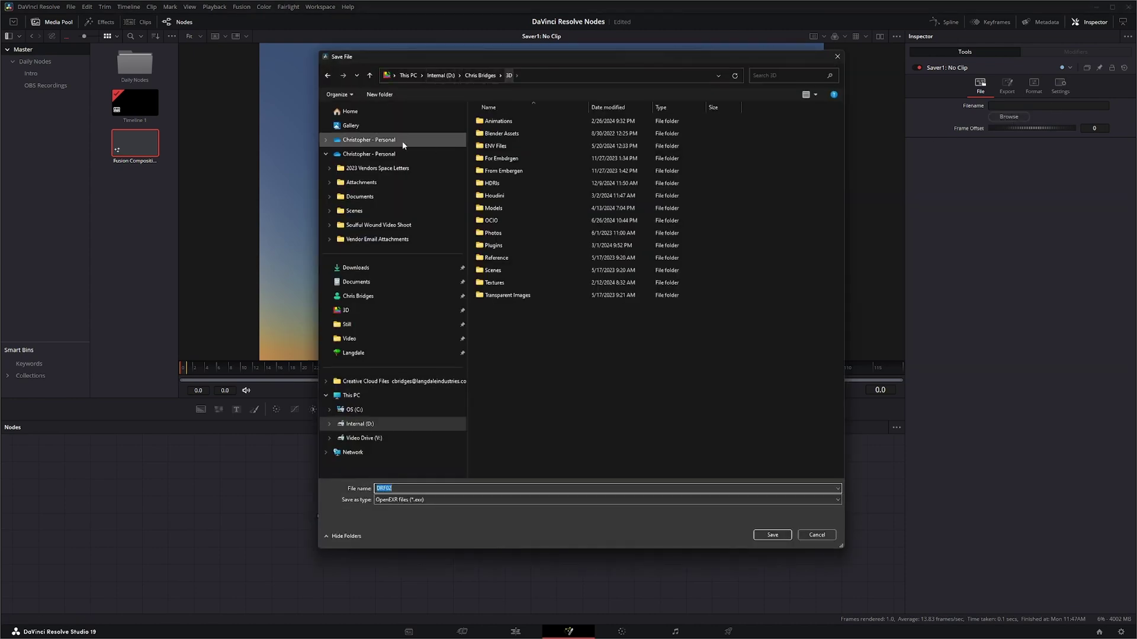
double_click(503, 187)
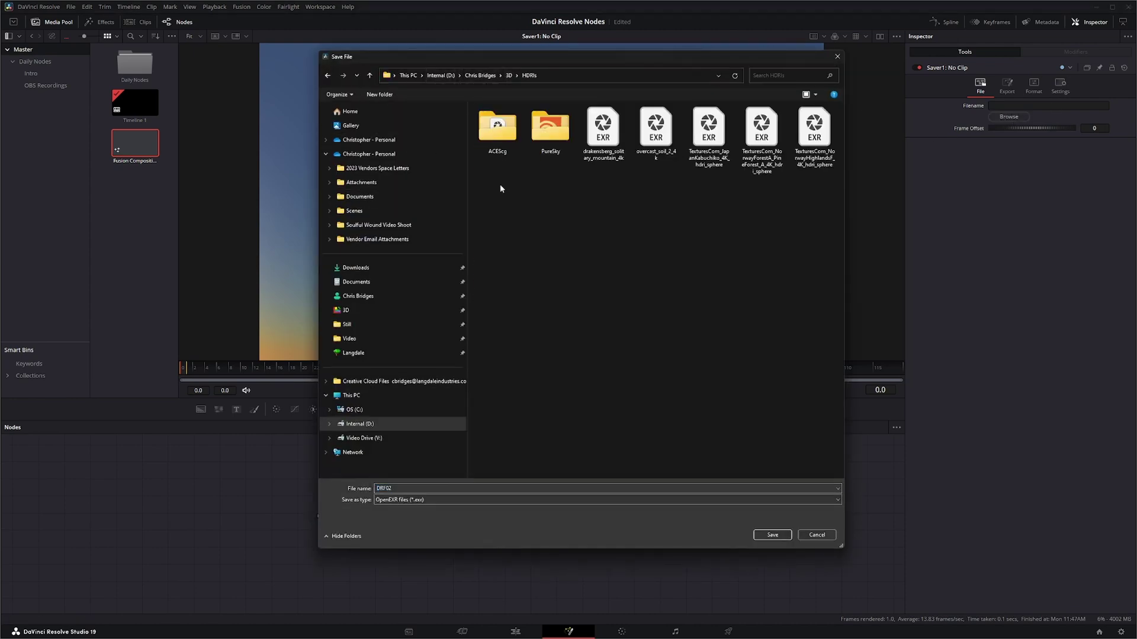
double_click(409, 489)
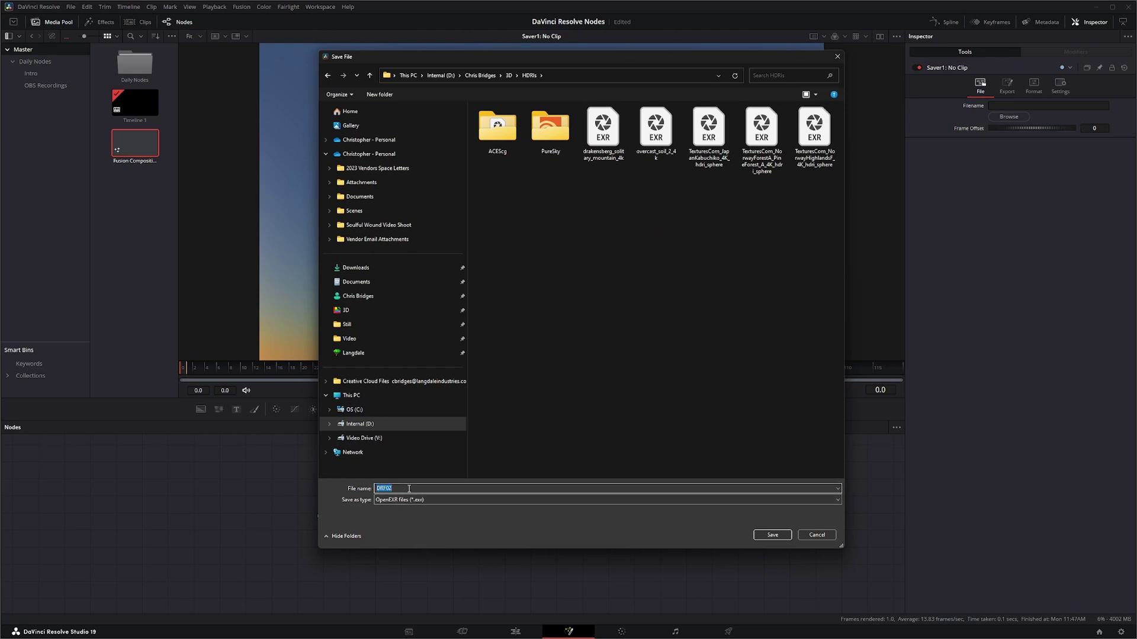
type("Resolve_HDRI")
key("Return")
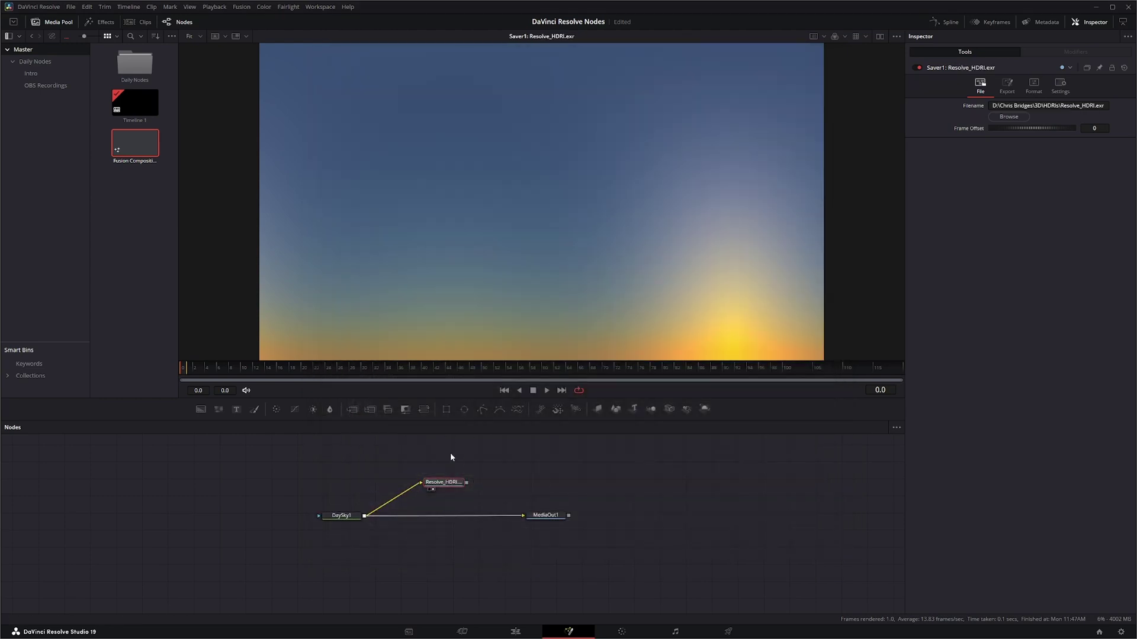
Review Saver1's Export and Format tab settings.
left_click_drag(446, 485, 447, 485)
left_click(1007, 86)
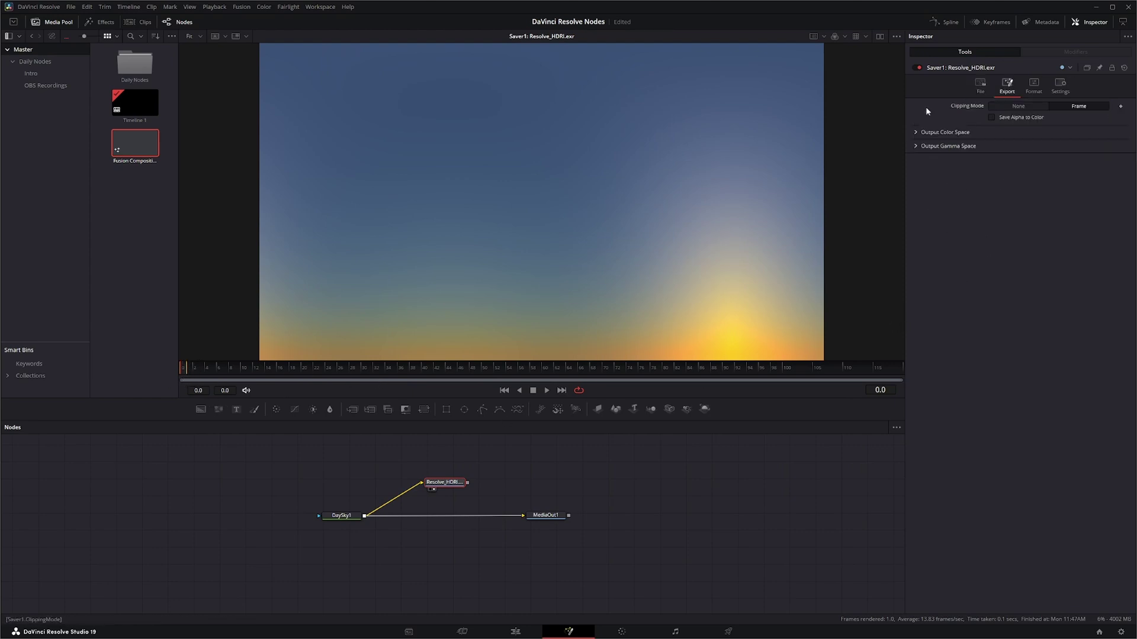
left_click(1033, 82)
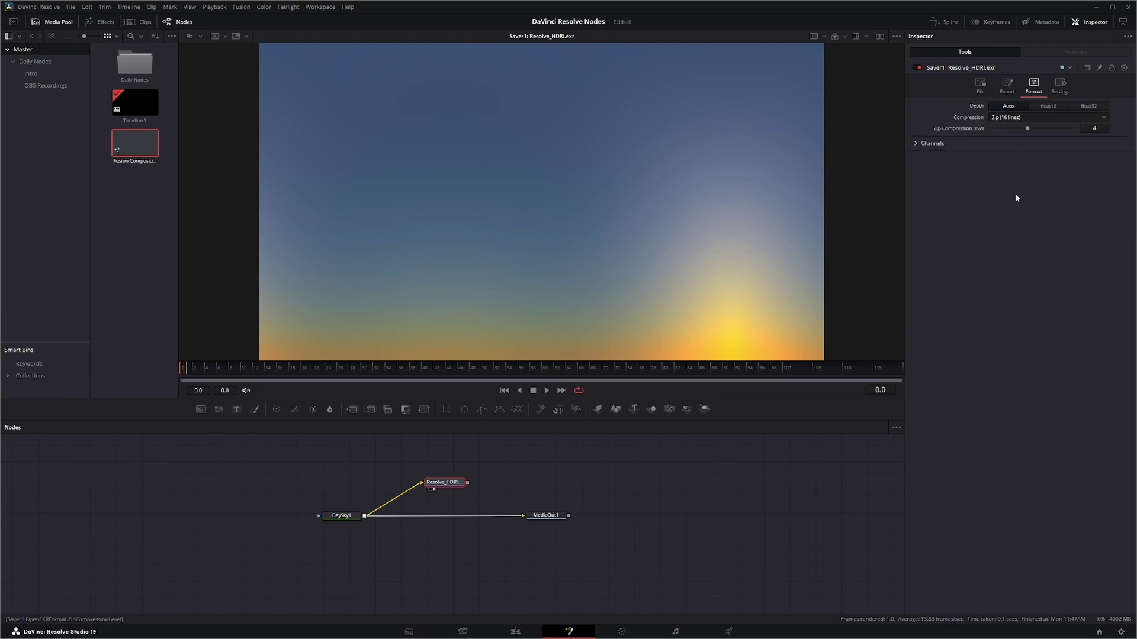
left_click(982, 84)
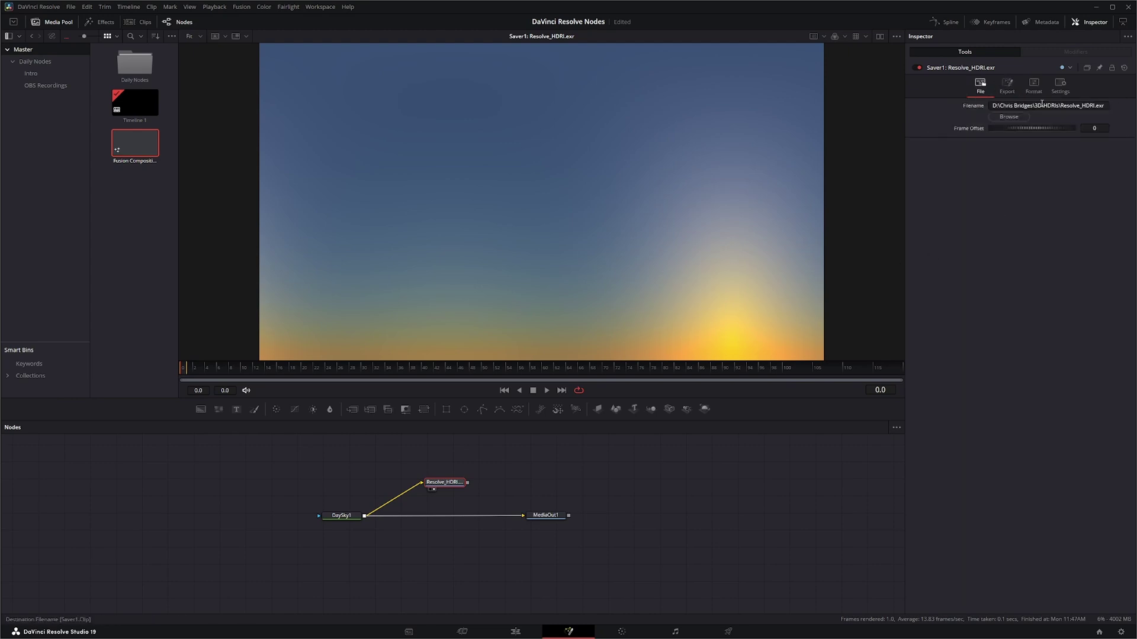
Render all savers to Resolve_HDRI.exr and dismiss the completion notice.
left_click(243, 10)
left_click(258, 63)
left_click(636, 337)
mouse_move(545, 636)
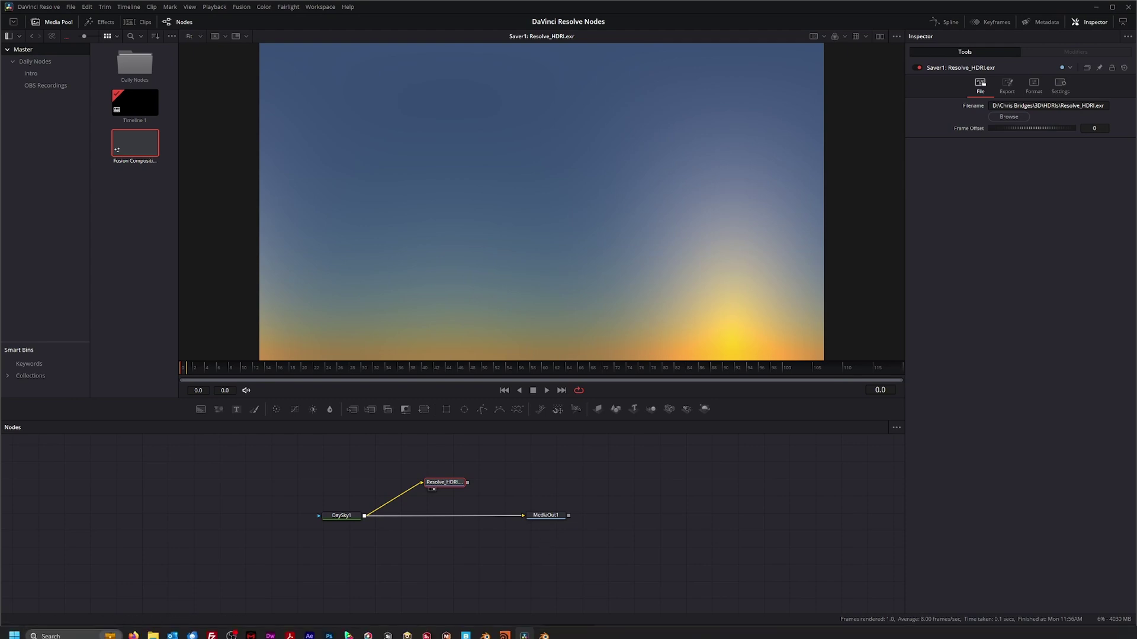
In Blender, render with Cycles on GPU Compute, show World settings, and enable Rendered shading.
left_click(544, 629)
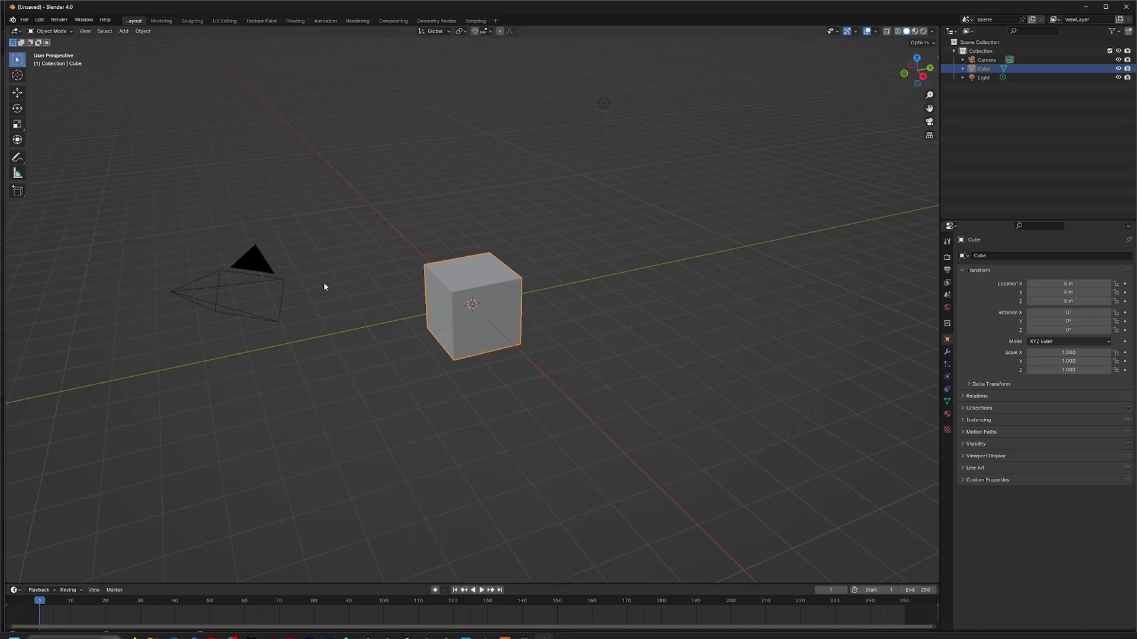
left_click_drag(369, 227, 399, 193)
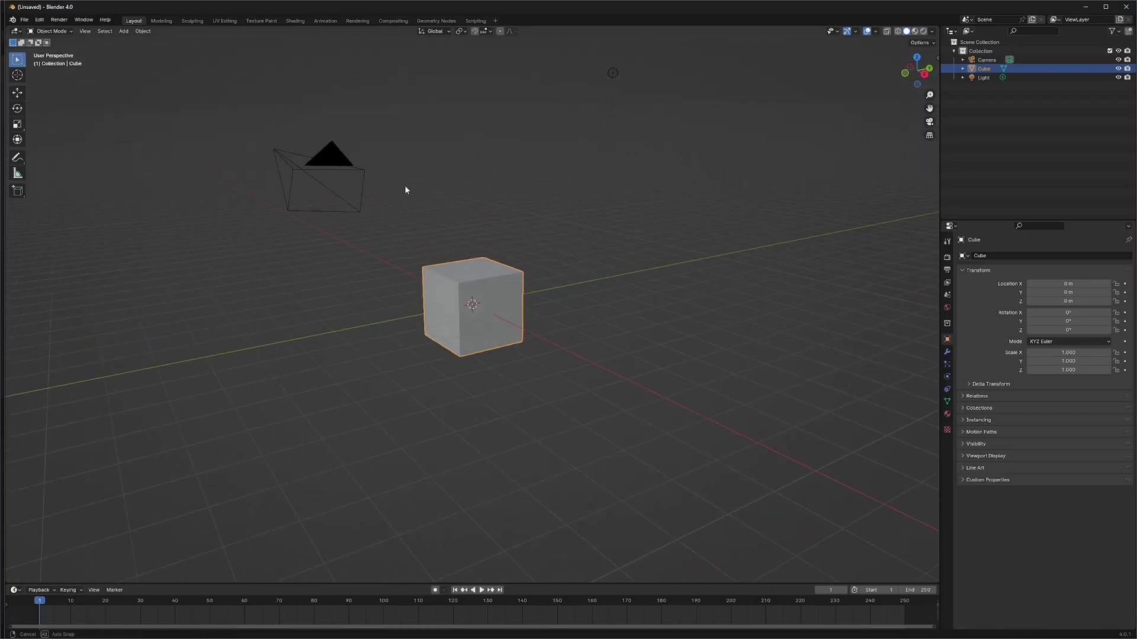
left_click(946, 256)
left_click(1056, 256)
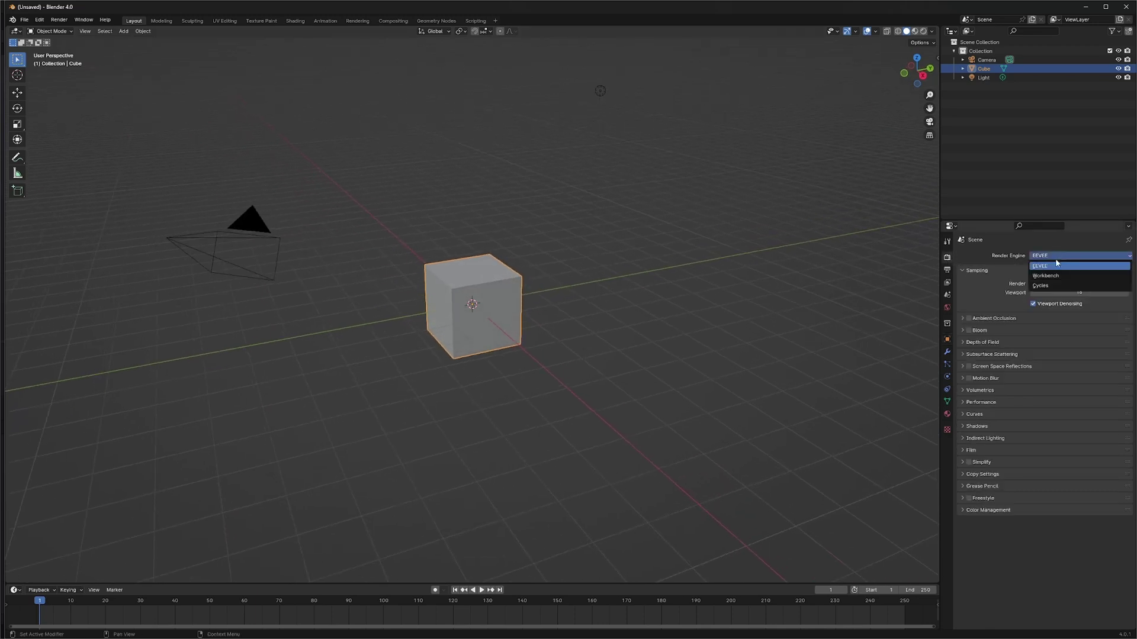
left_click(1049, 280)
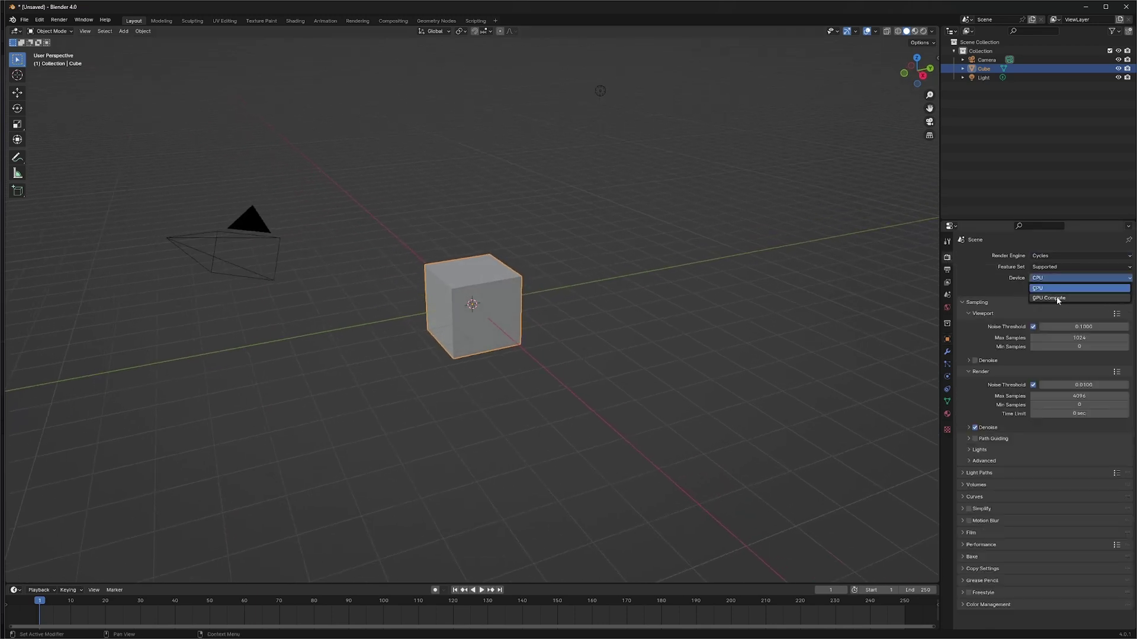
left_click(1057, 296)
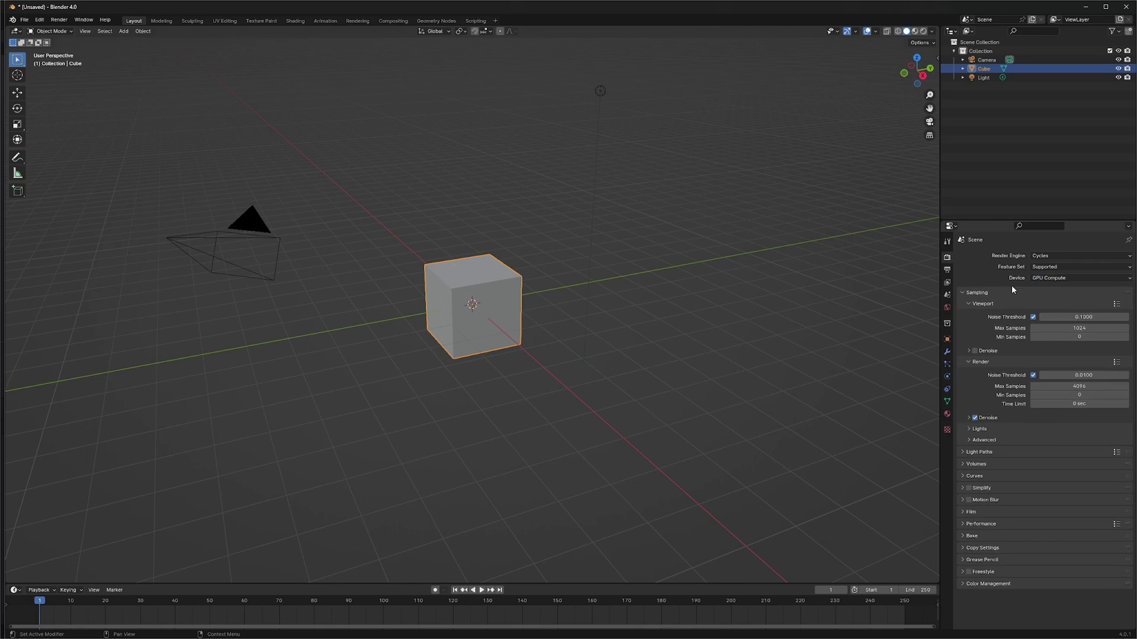
left_click(947, 307)
left_click(924, 30)
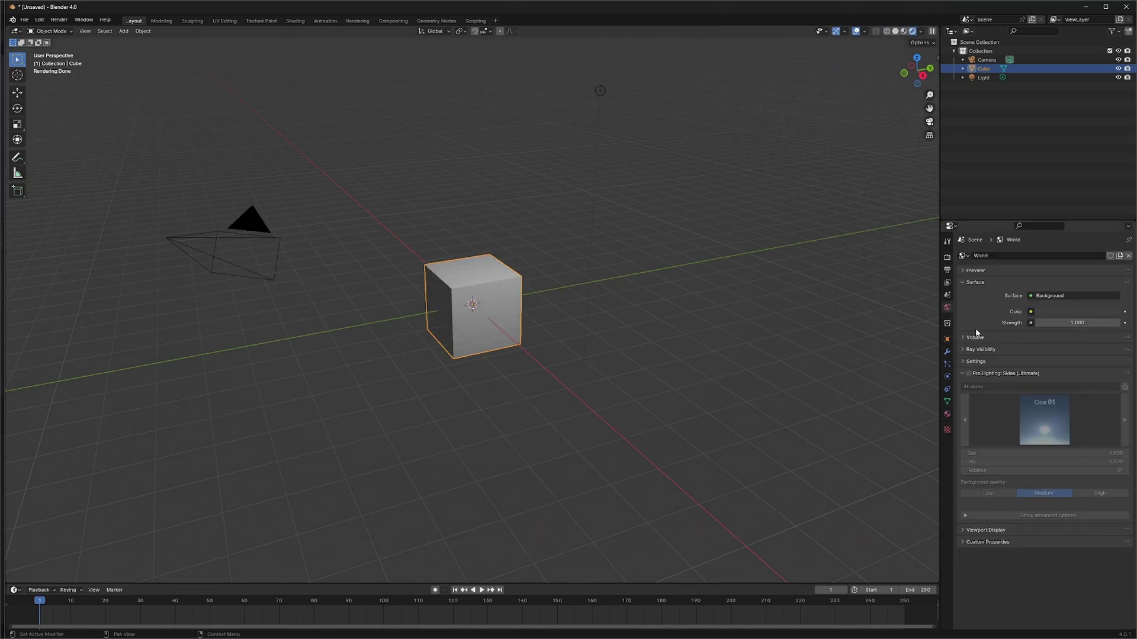
Make the World colour an Environment Texture and browse to the 3D\HDRIs folder.
left_click(1030, 312)
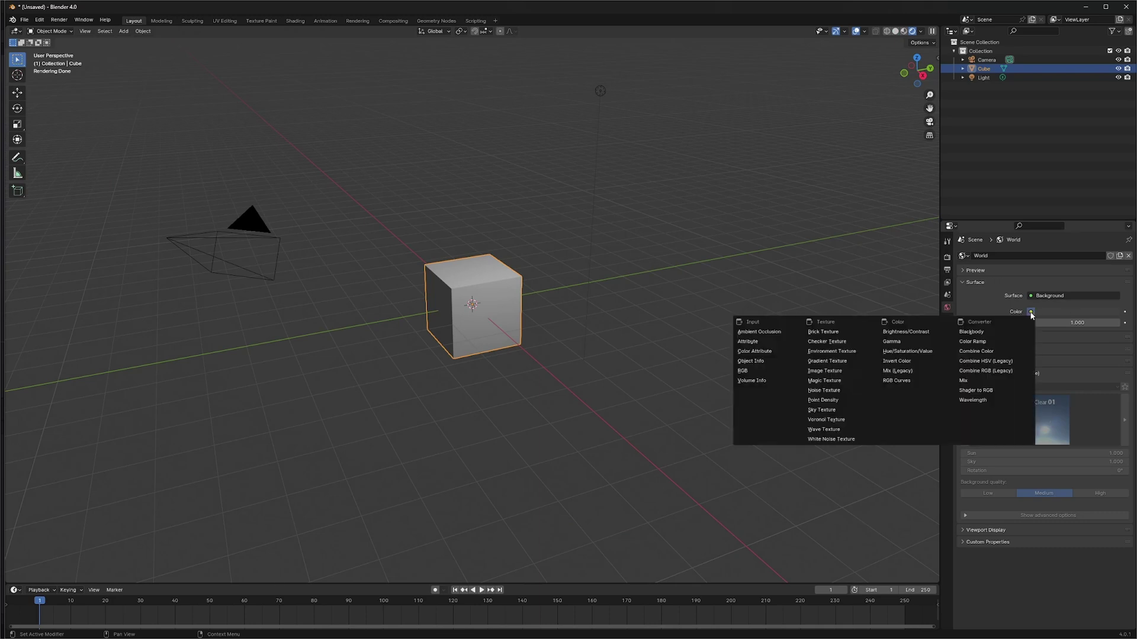
left_click(832, 352)
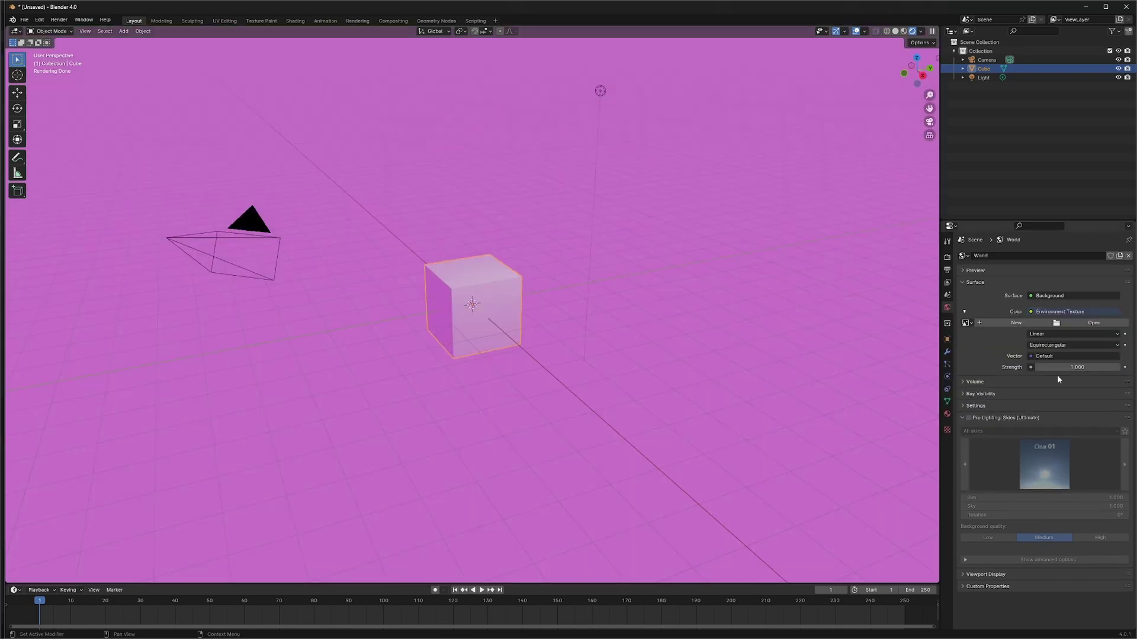
left_click(1082, 321)
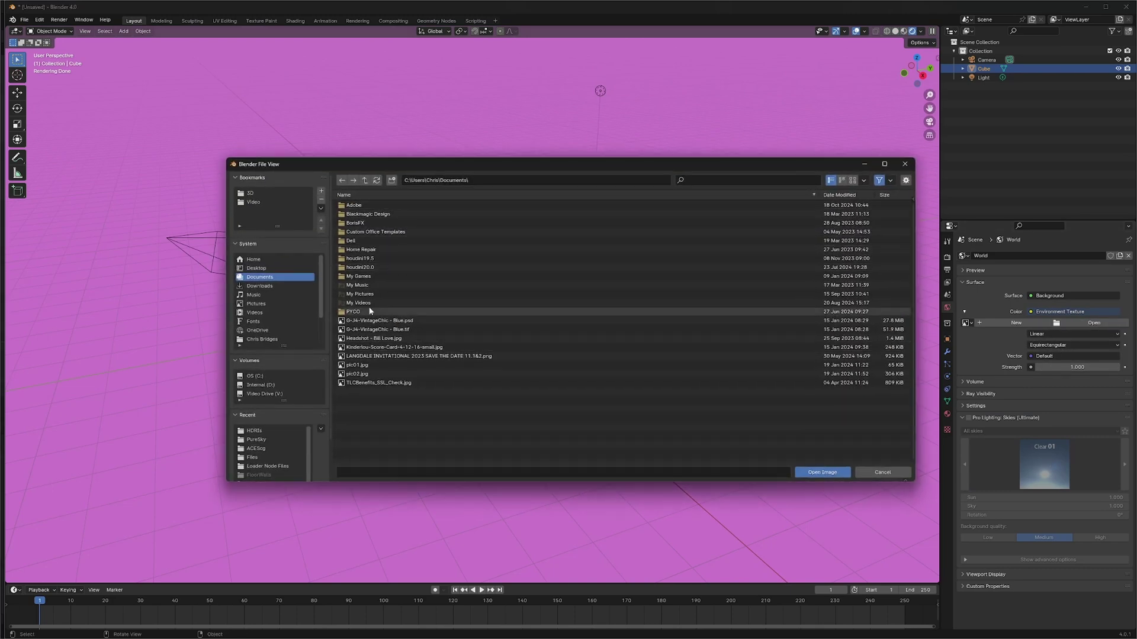
left_click(251, 193)
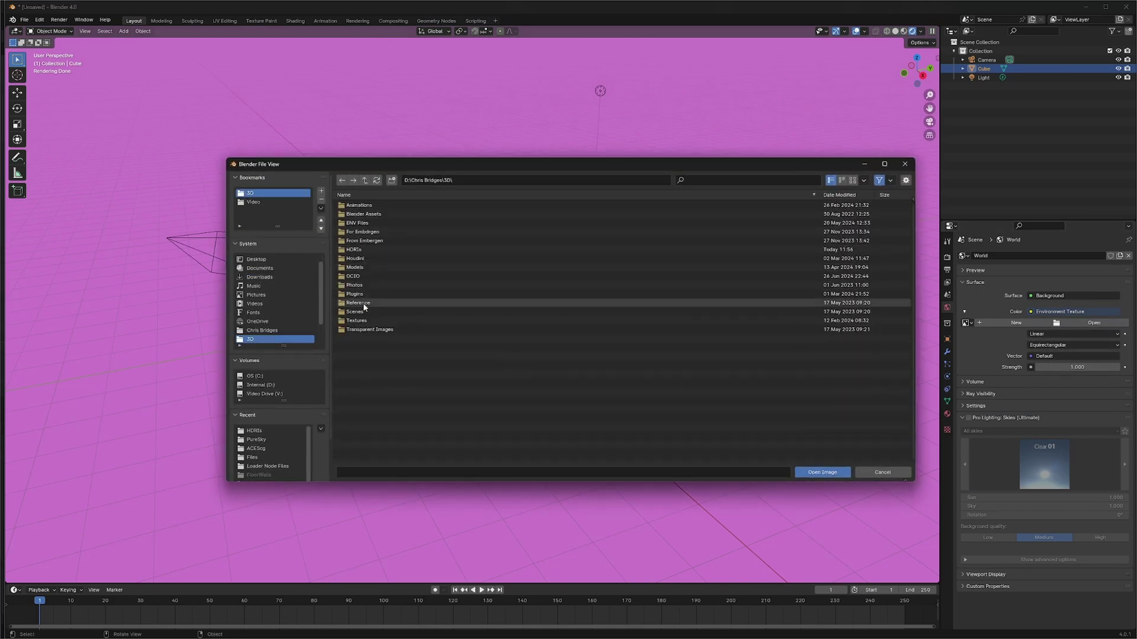
left_click(356, 258)
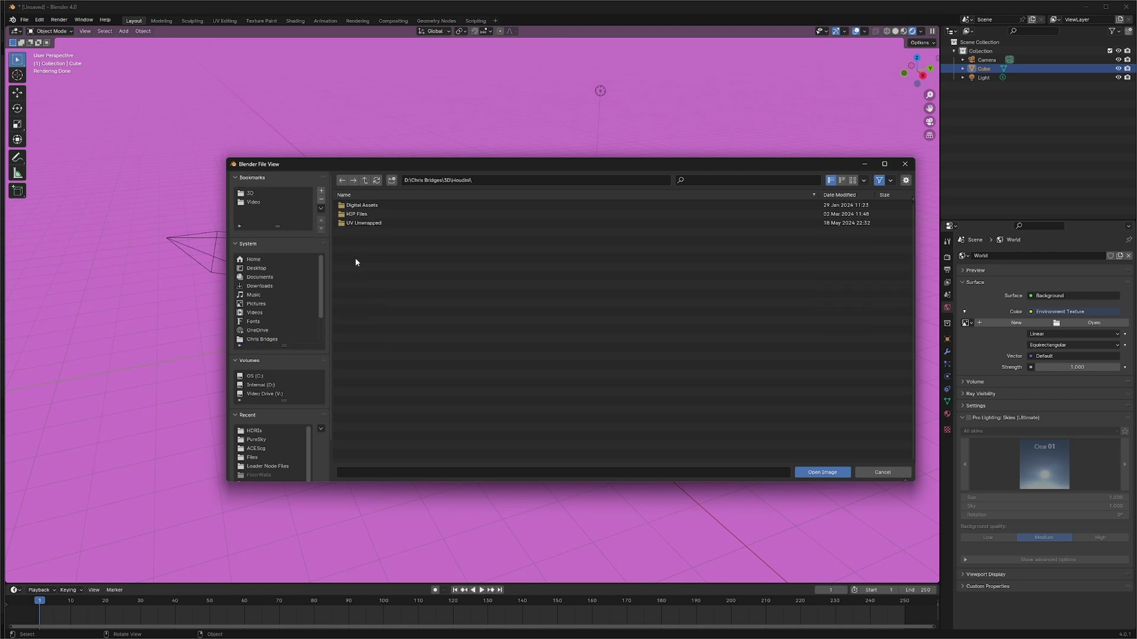
left_click(364, 180)
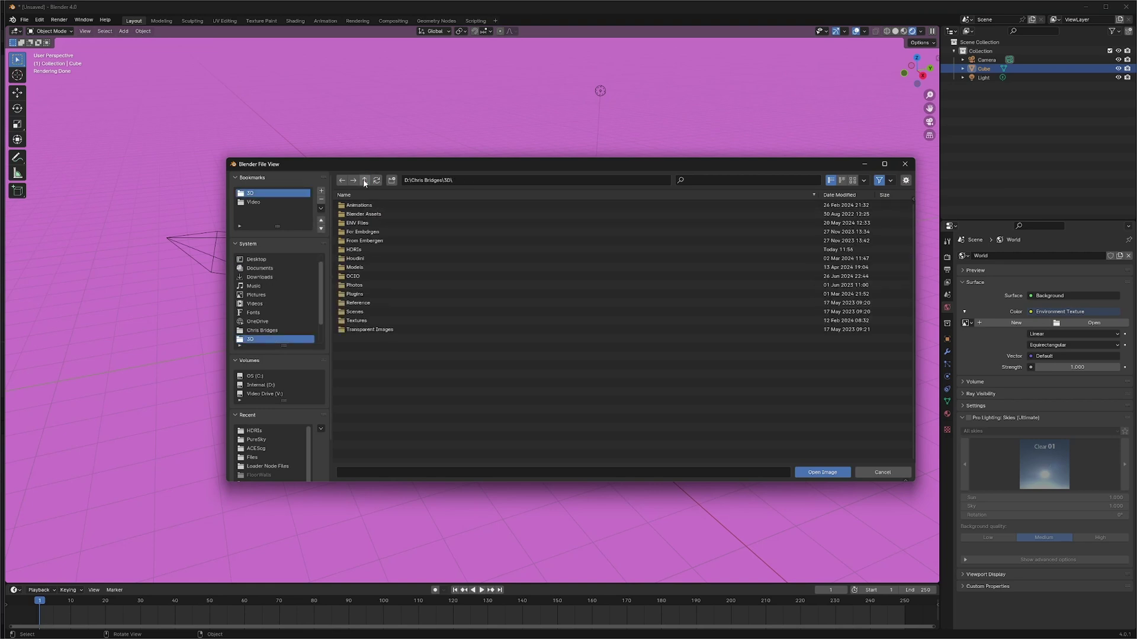
left_click(357, 249)
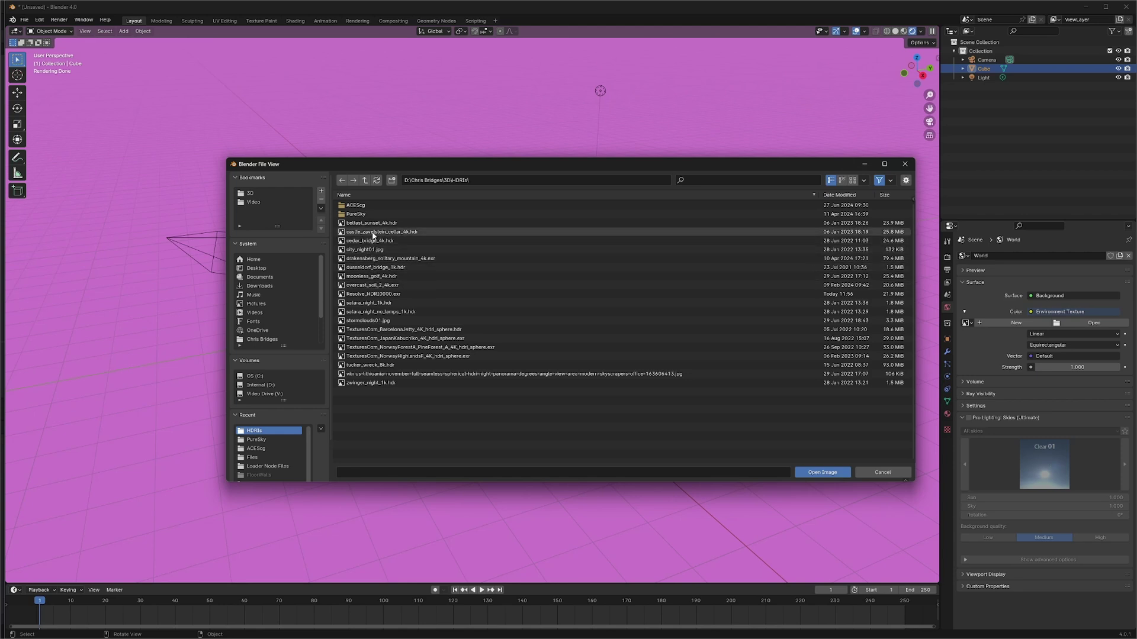
Load Resolve_HDRI0000.exr, inspect the sky, and split the viewport into two views.
double_click(372, 293)
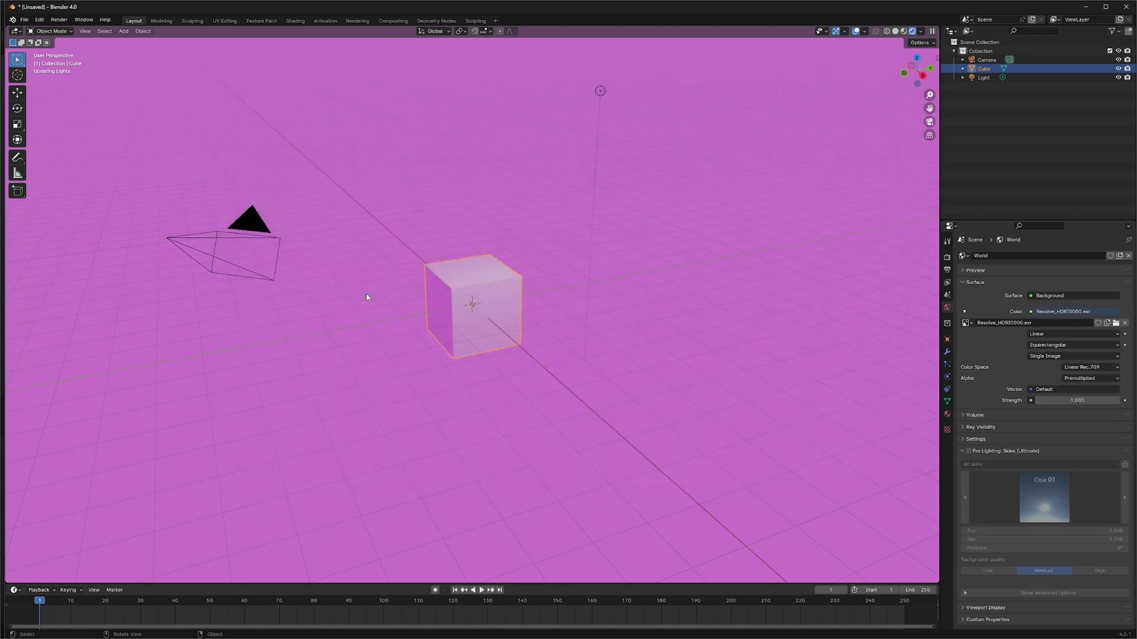
mouse_move(589, 356)
left_mouse_down()
mouse_move(435, 424)
mouse_move(756, 334)
mouse_move(927, 339)
mouse_move(643, 324)
mouse_move(606, 380)
mouse_move(559, 298)
left_mouse_up()
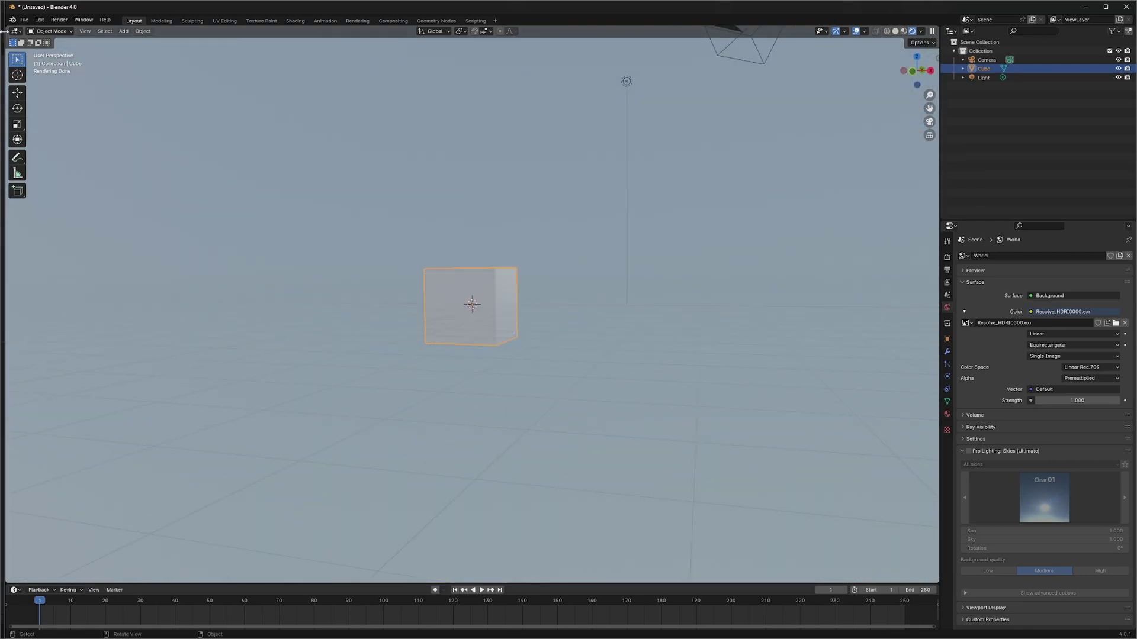
left_click_drag(6, 39, 300, 53)
Turn the left area into a Shader Editor displaying the World node tree.
left_click(21, 36)
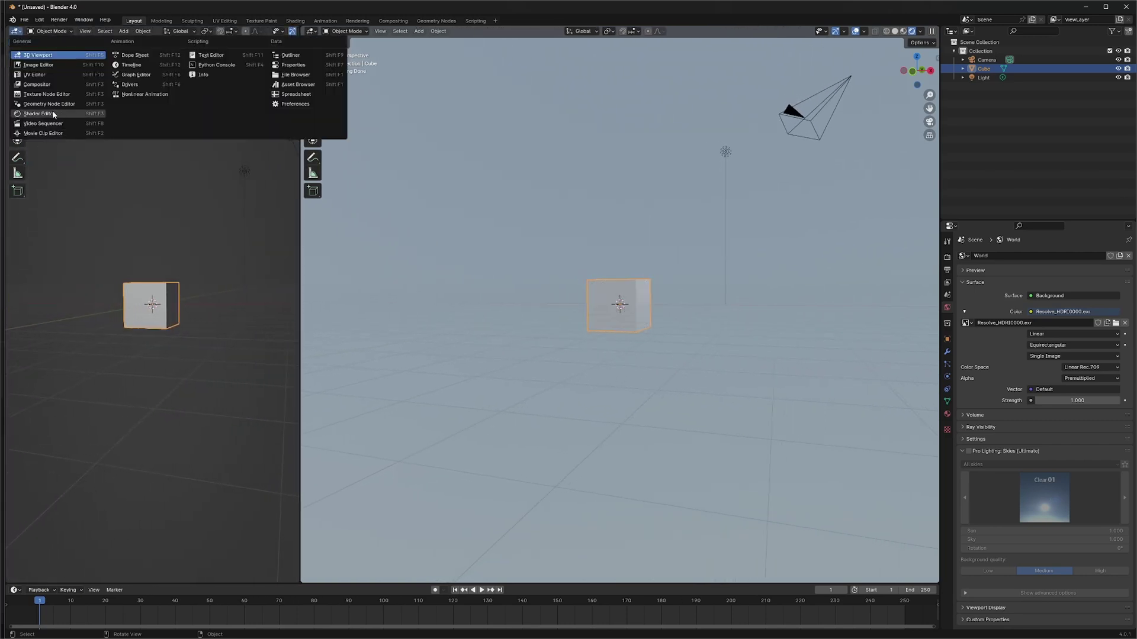
left_click(52, 111)
scroll(132, 272, "up", 3)
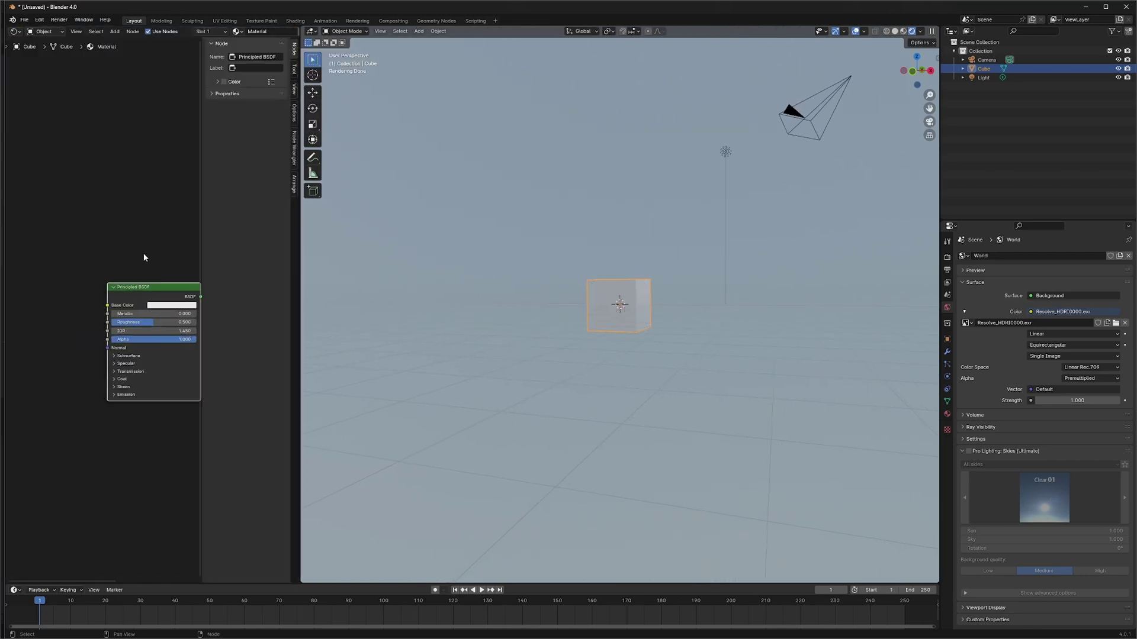
left_click_drag(134, 225, 94, 217)
left_click(49, 33)
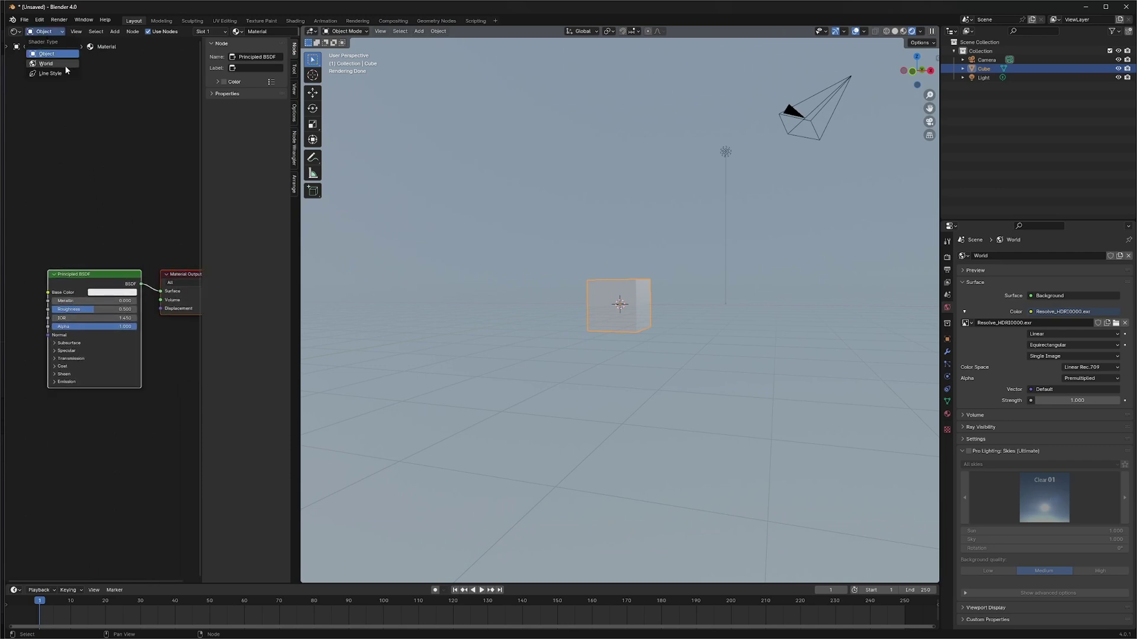
left_click(50, 62)
left_click_drag(76, 150, 176, 176)
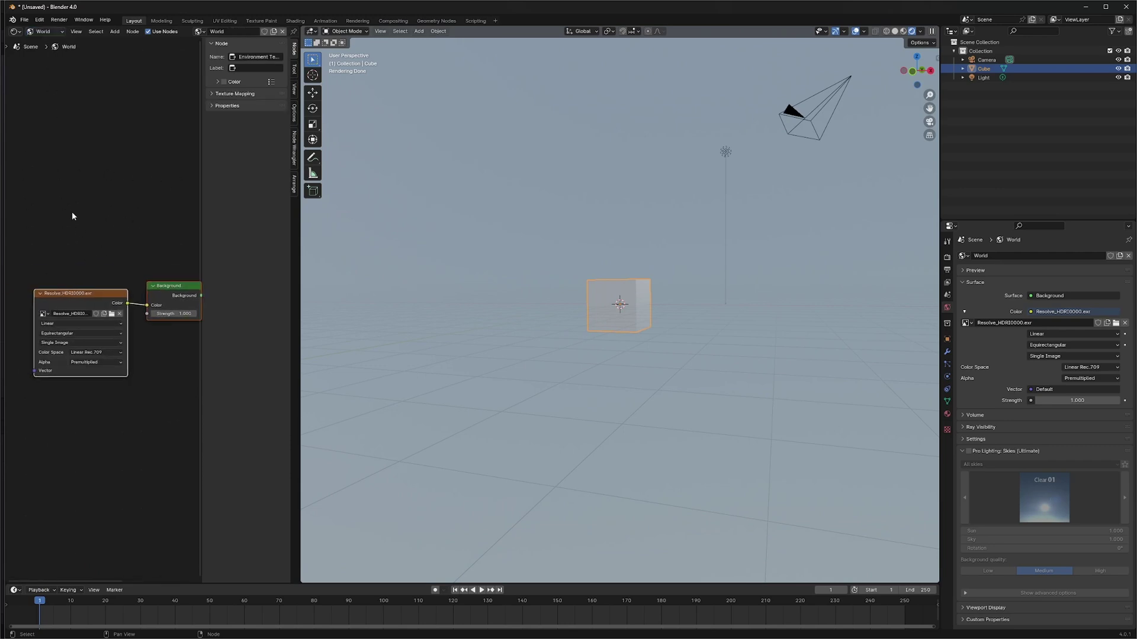
Add a Mapping node linked to the HDRI image's Vector input.
left_click_drag(73, 216, 116, 217)
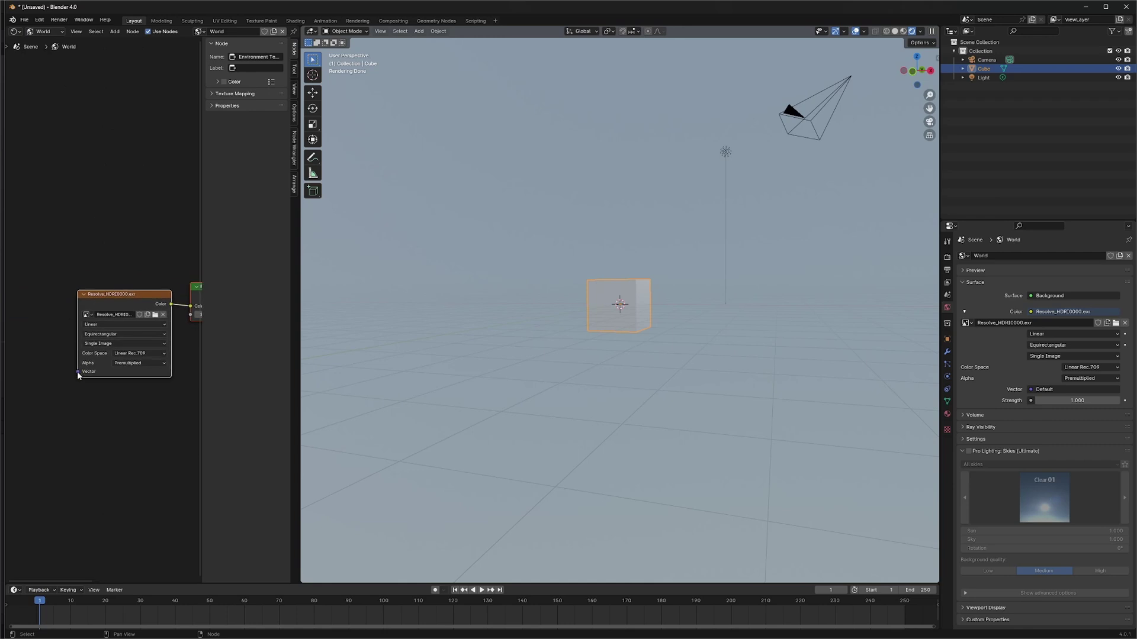
left_click_drag(78, 371, 50, 373)
type("mapp")
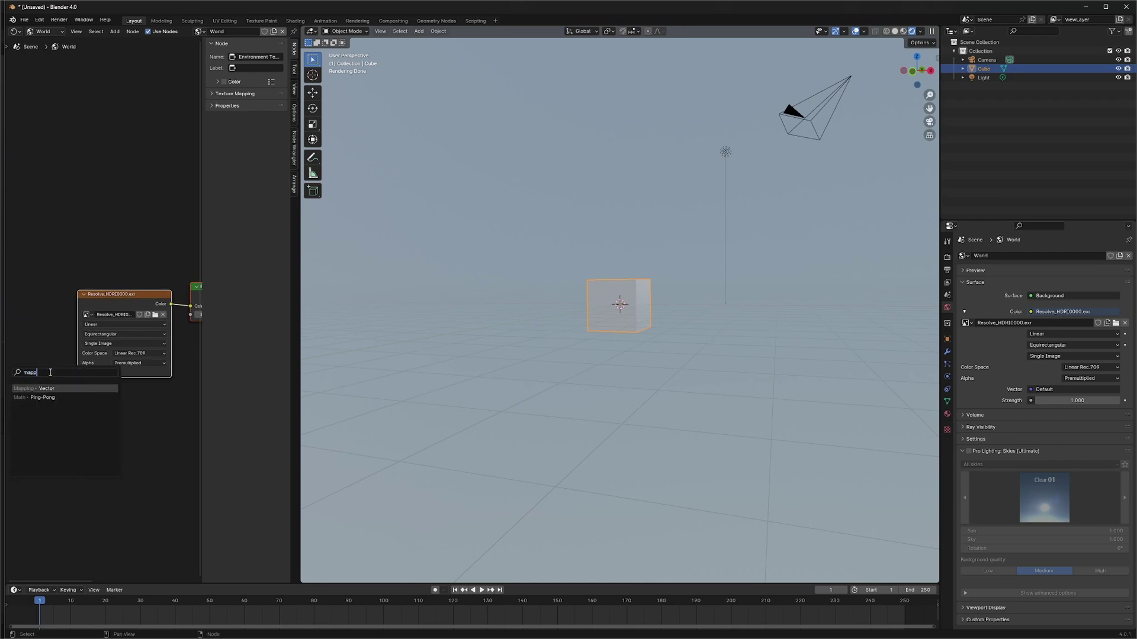
key("Return")
left_click(84, 383)
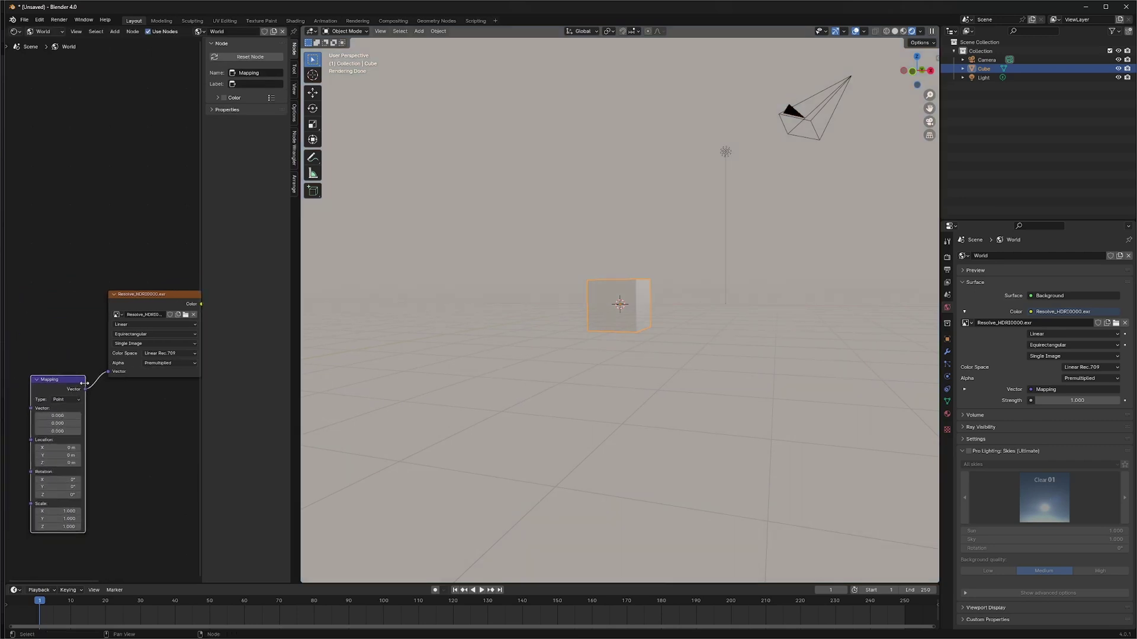
scroll(83, 383, "left", 5)
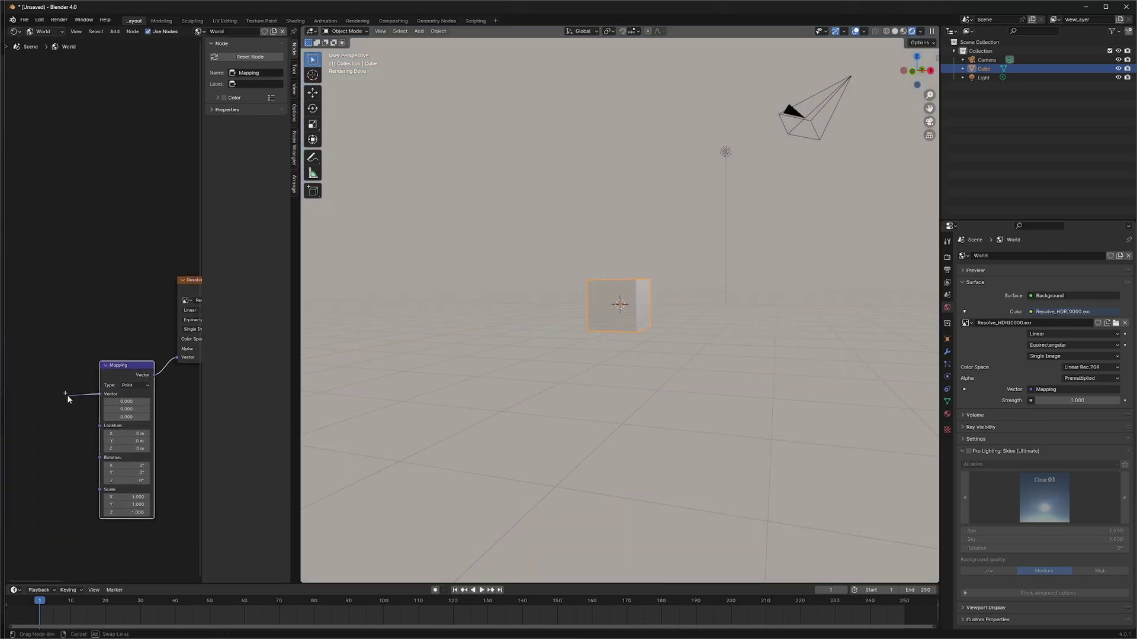
Feed the Mapping node from a Texture Coordinate node's Generated output.
left_click_drag(100, 396, 62, 395)
type("gen")
key("Return")
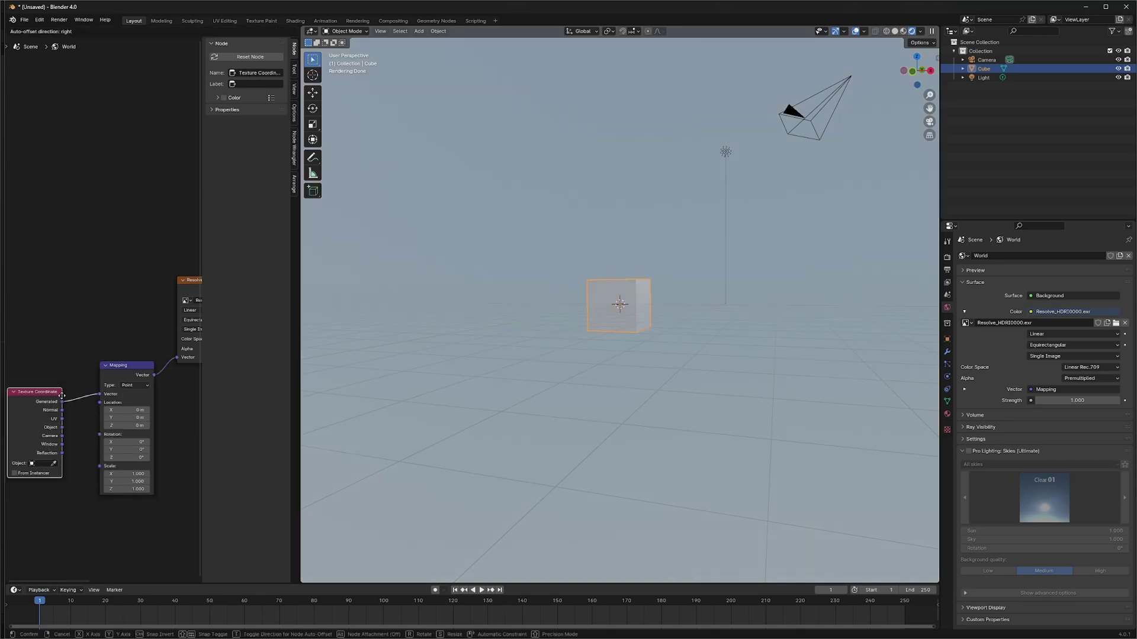
left_click(71, 376)
left_click(131, 364)
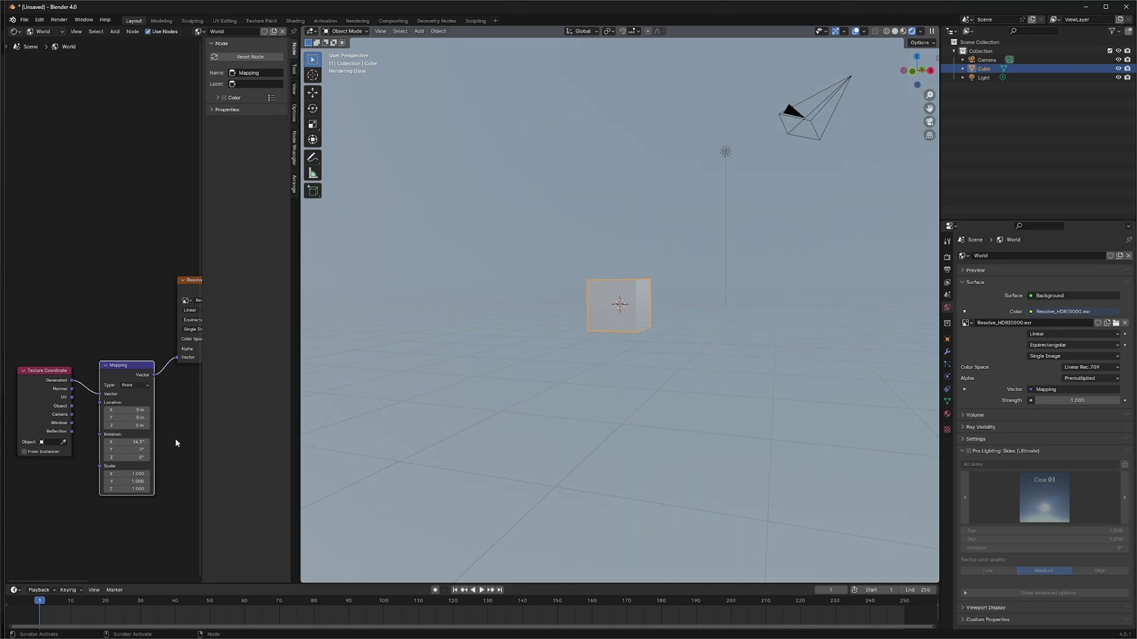
Raise the Mapping X rotation from 44.5° to about 83°, checking the sky in the viewport.
left_click_drag(355, 439, 366, 456)
left_click_drag(128, 441, 209, 442)
left_click_drag(413, 293, 276, 333)
left_click_drag(125, 442, 177, 442)
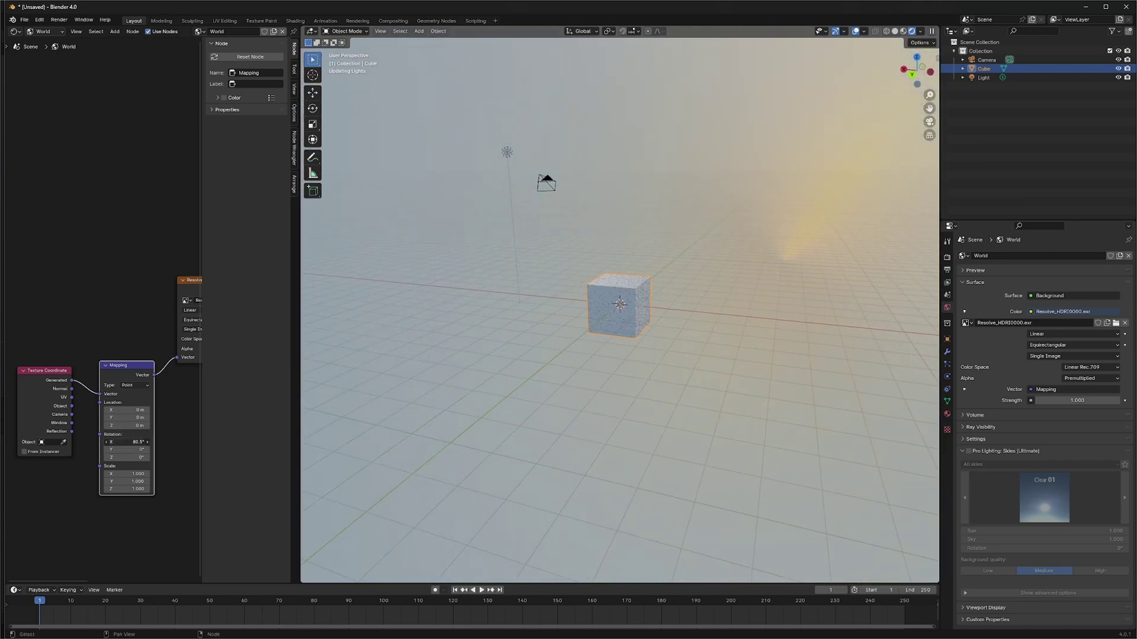
left_click_drag(609, 222, 693, 214)
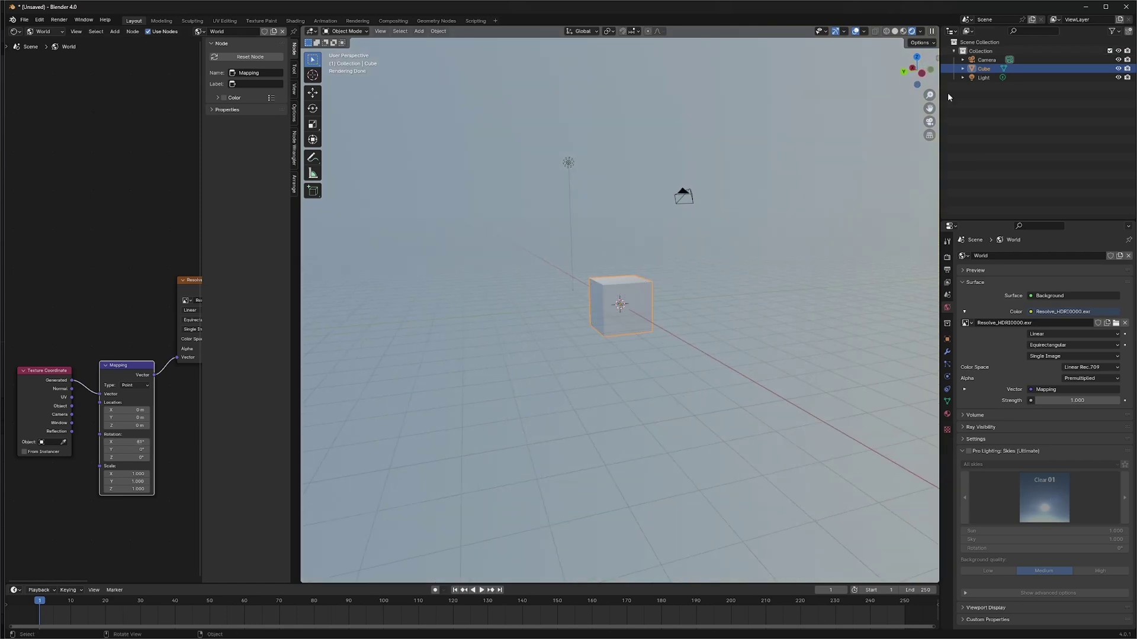
left_click(1087, 8)
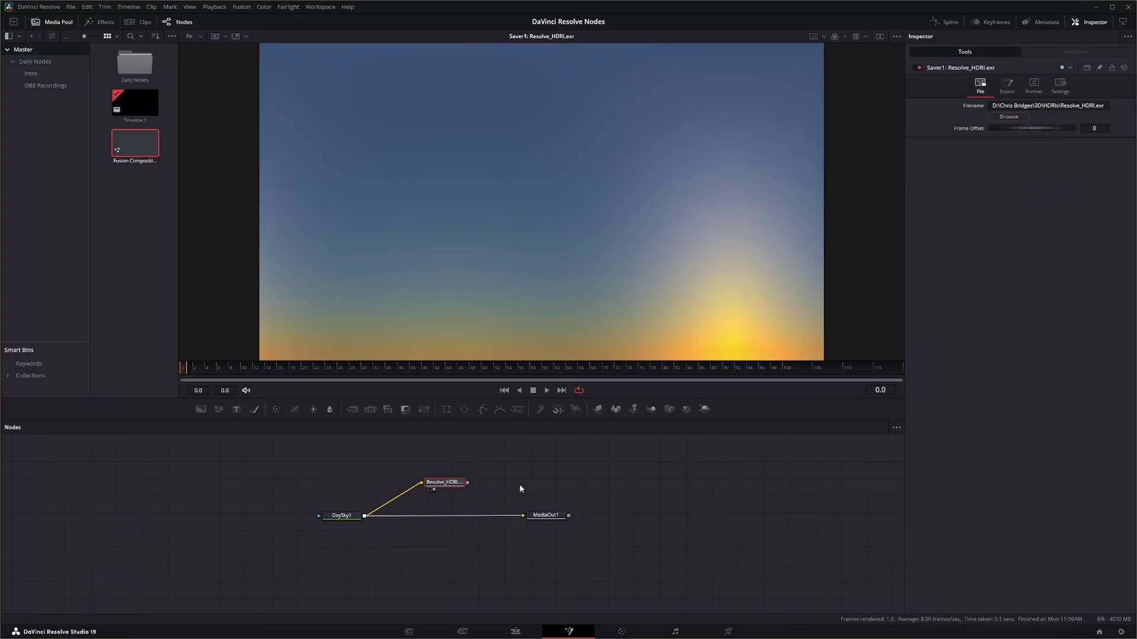